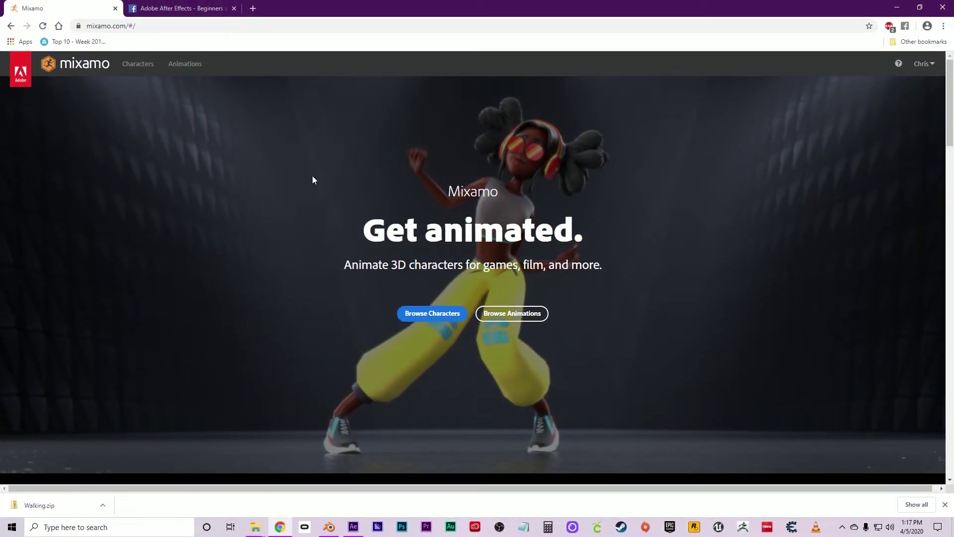
# Open Mixamo's Browse Characters library from the home page.
pyautogui.click(437, 317)
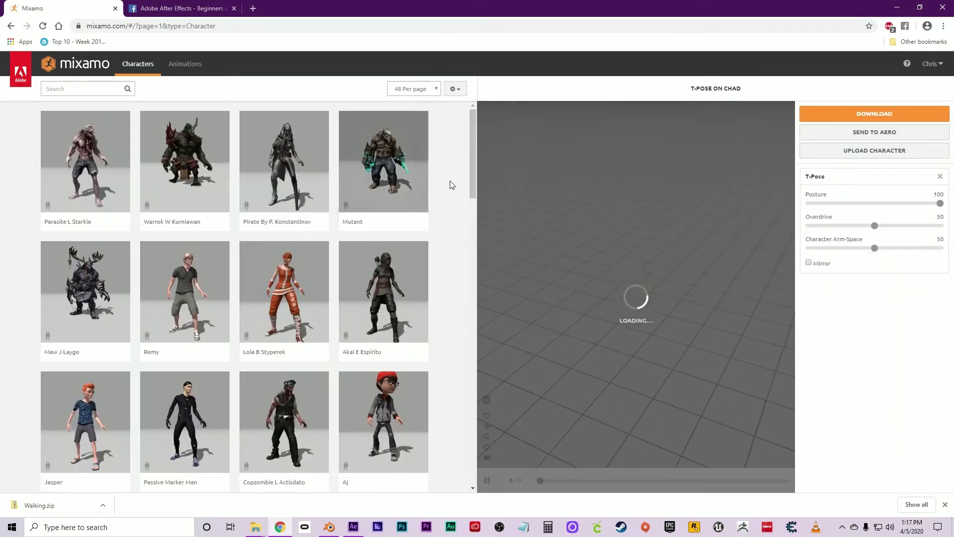
# Pick Chad from page 2 of the characters, make him active, and search for 'Chad'.
pyautogui.scroll(-20, 465, 189)
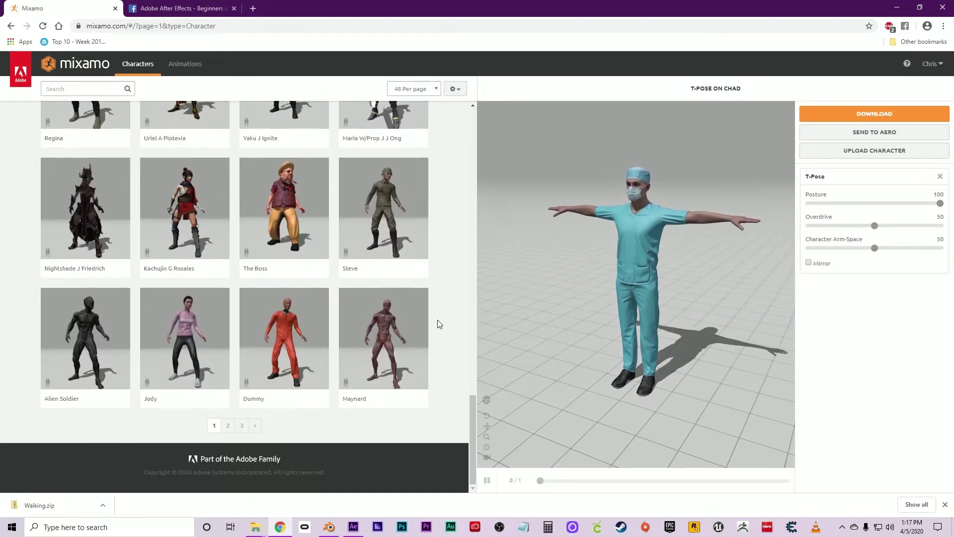
pyautogui.click(229, 427)
pyautogui.scroll(-20, 455, 222)
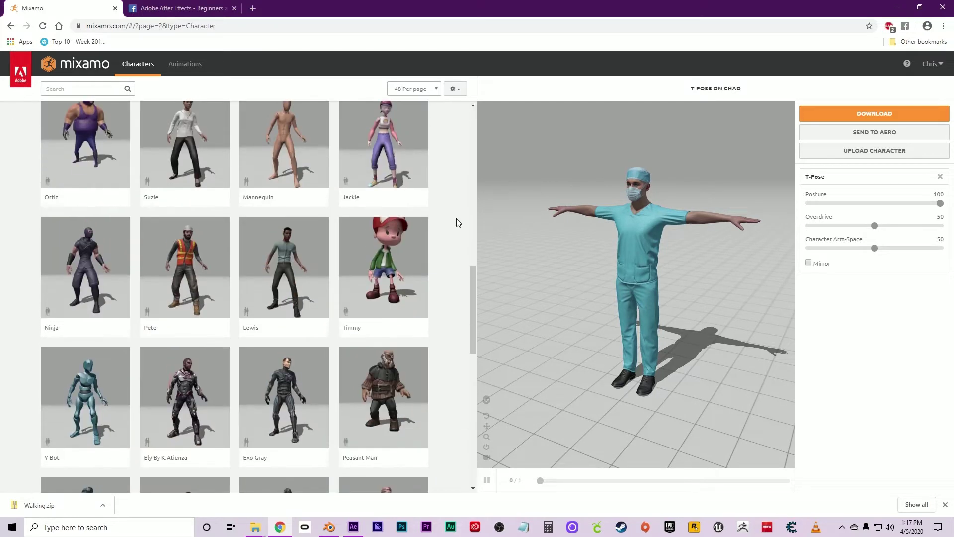
pyautogui.click(381, 339)
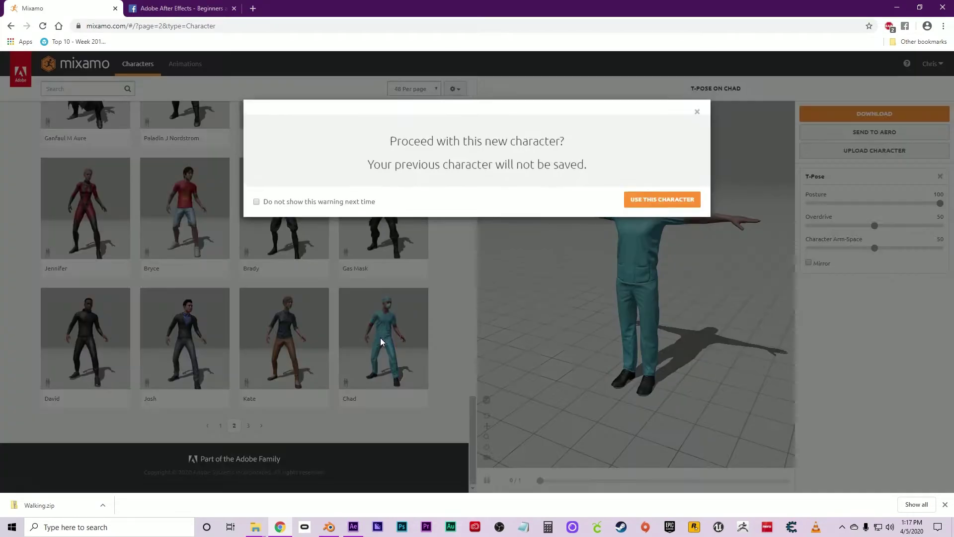
pyautogui.click(675, 201)
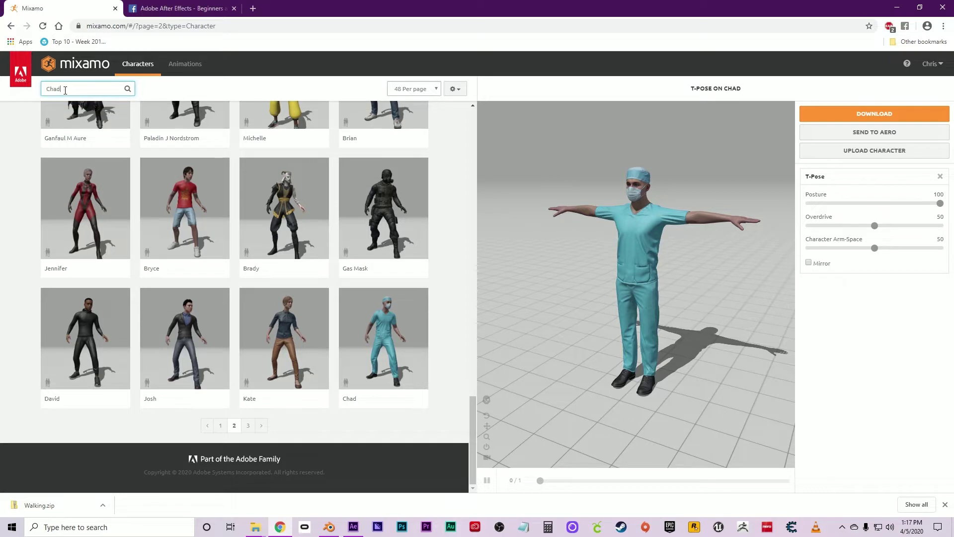
pyautogui.press('Return')
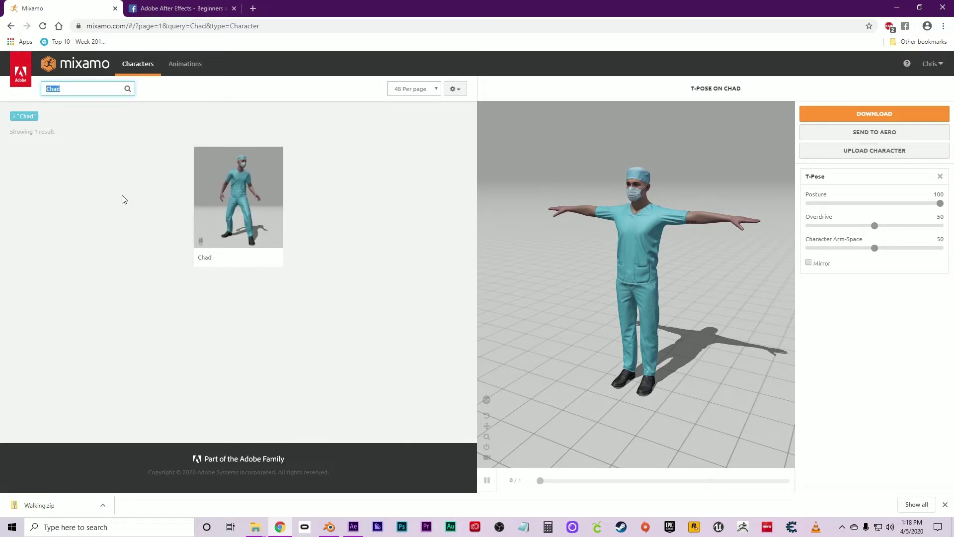
# Search Mixamo's Animations library for 'walk', replacing the old Chad search.
pyautogui.click(185, 64)
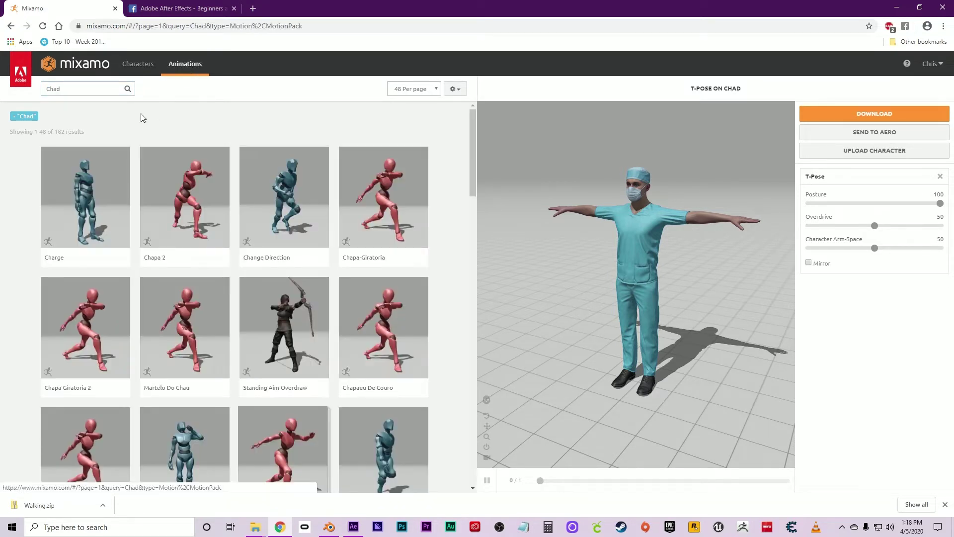
pyautogui.click(62, 89)
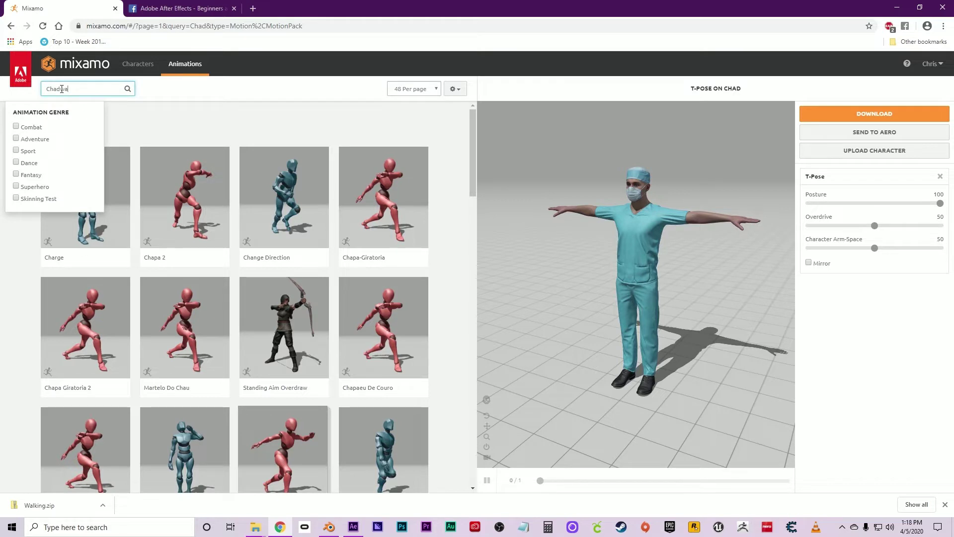
pyautogui.press('BackSpace')
pyautogui.press('BackSpace')
pyautogui.press('BackSpace')
pyautogui.press('BackSpace')
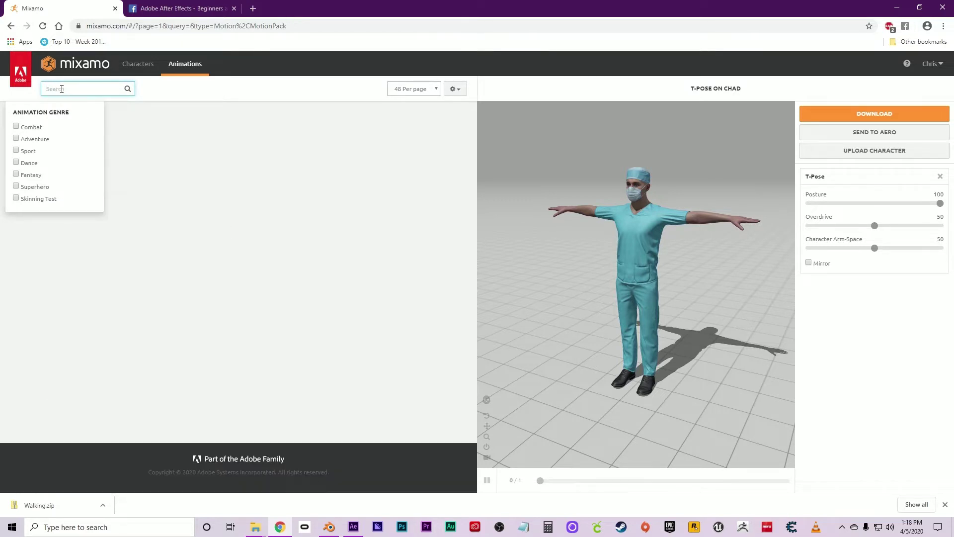
pyautogui.write('walk')
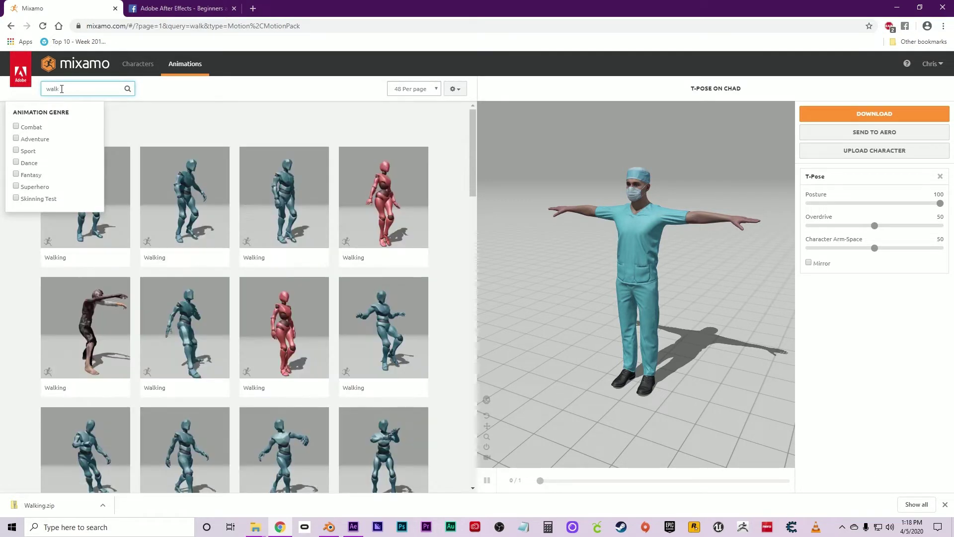
pyautogui.click(192, 123)
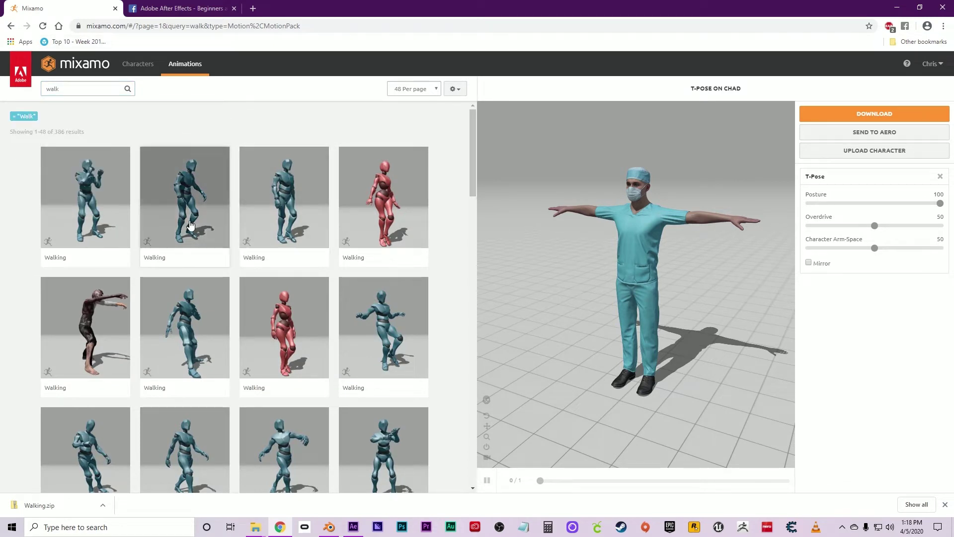
# Preview the second, sixth and eighth Walking clips on Chad, then apply the third one.
pyautogui.click(290, 201)
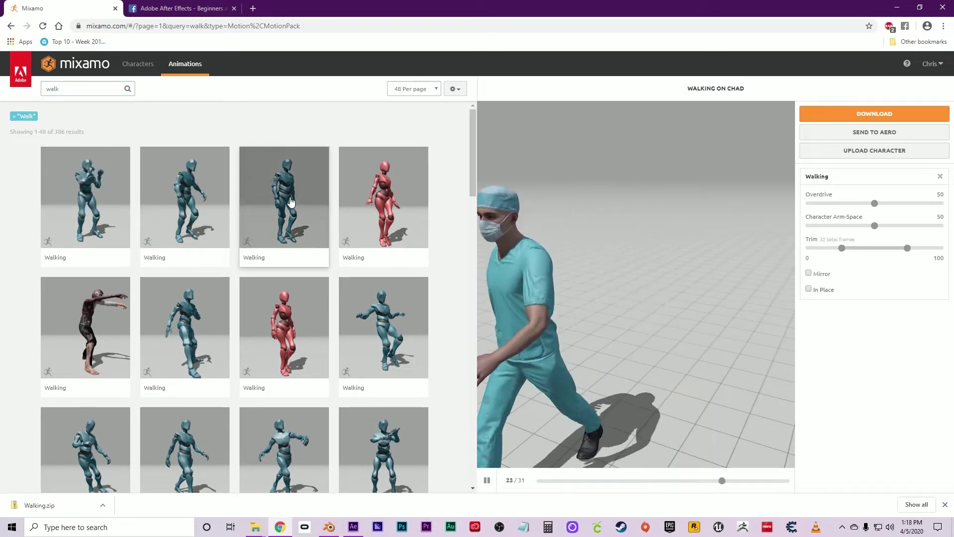
pyautogui.click(192, 204)
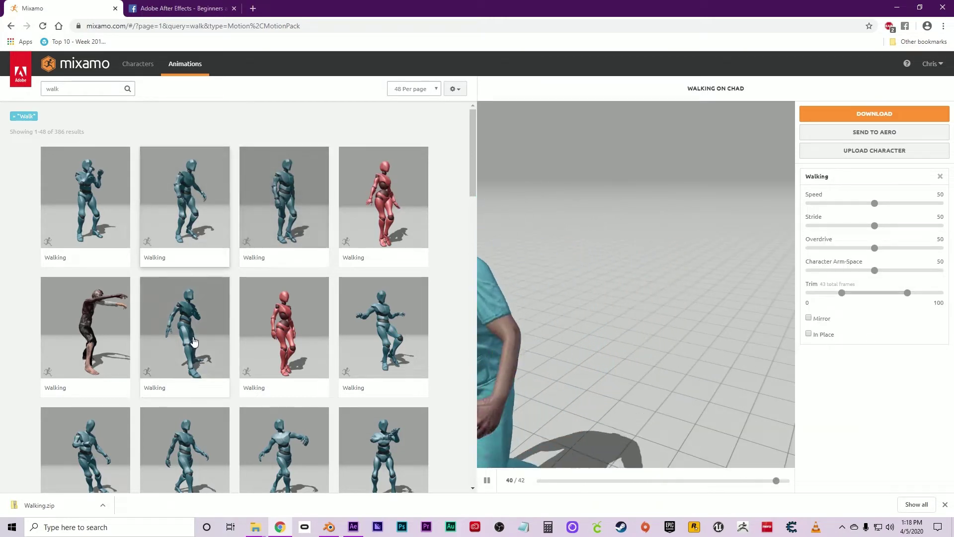
pyautogui.click(208, 323)
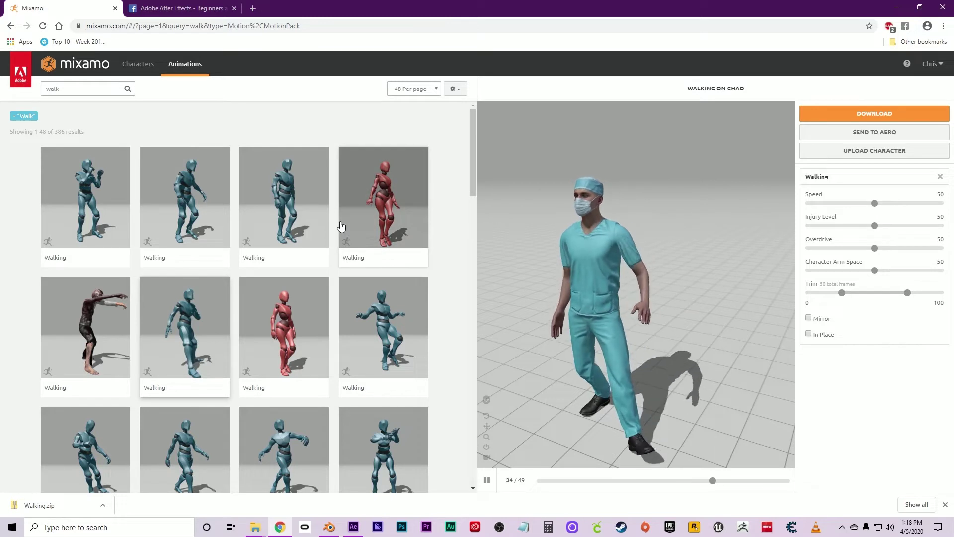
pyautogui.click(387, 326)
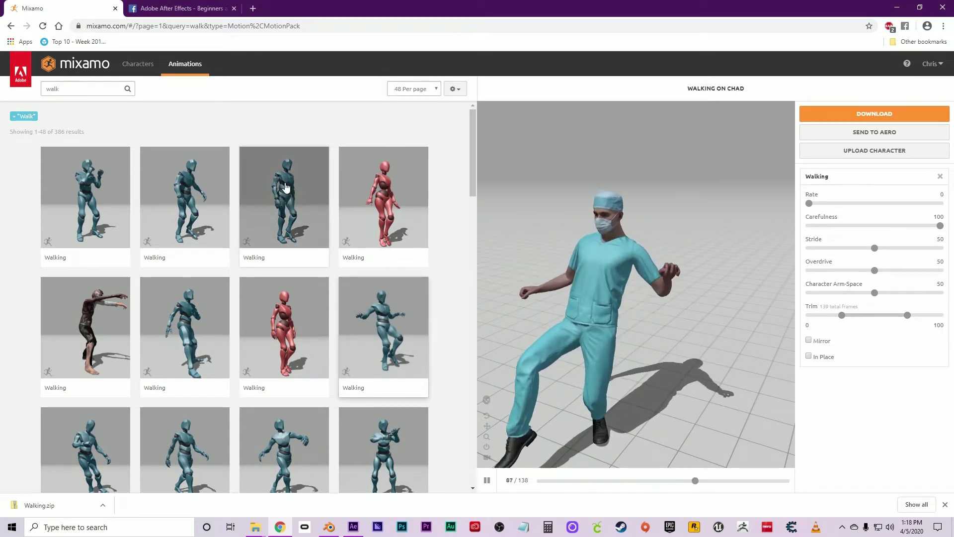
pyautogui.click(286, 186)
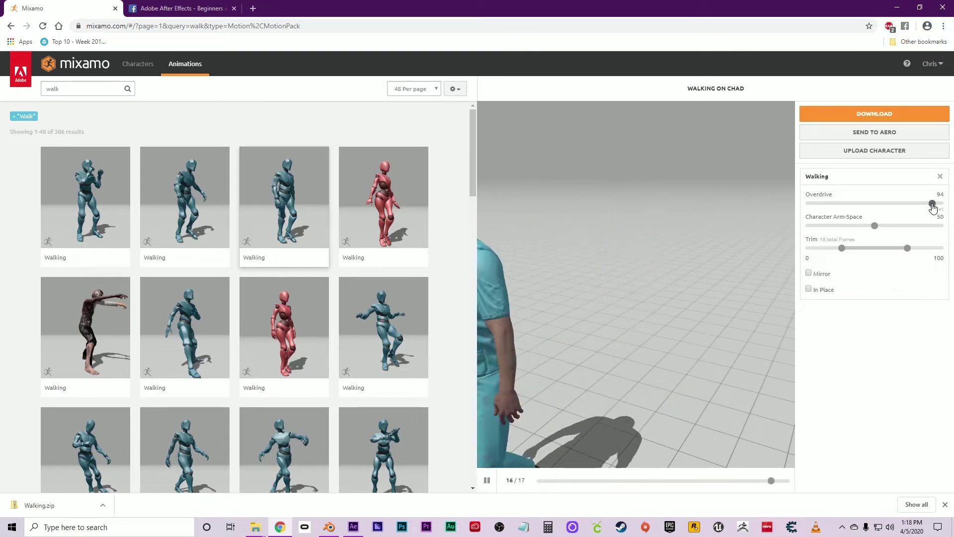
# Enable In Place and settle the Walking Overdrive at 12, checking Chad from the side.
pyautogui.moveTo(933, 207); pyautogui.dragTo(819, 209)
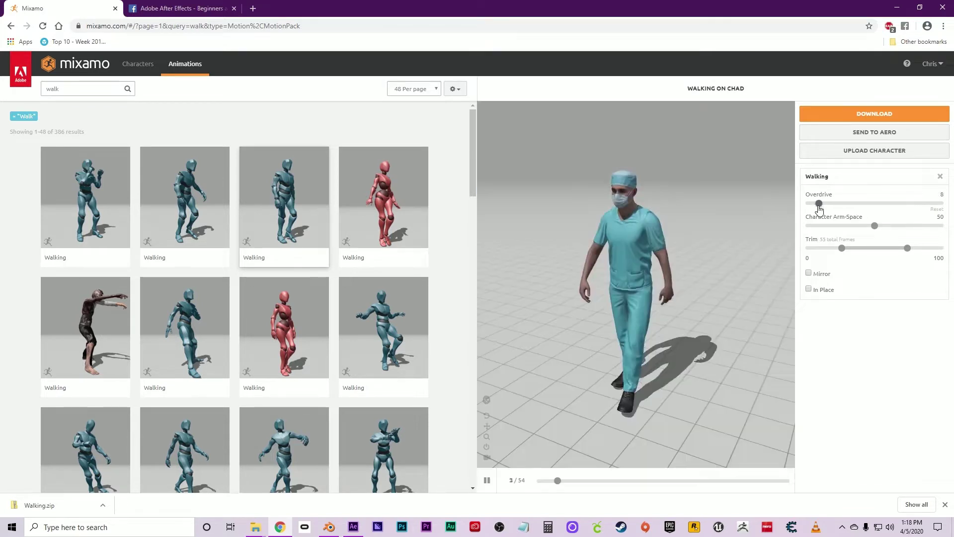
pyautogui.click(809, 289)
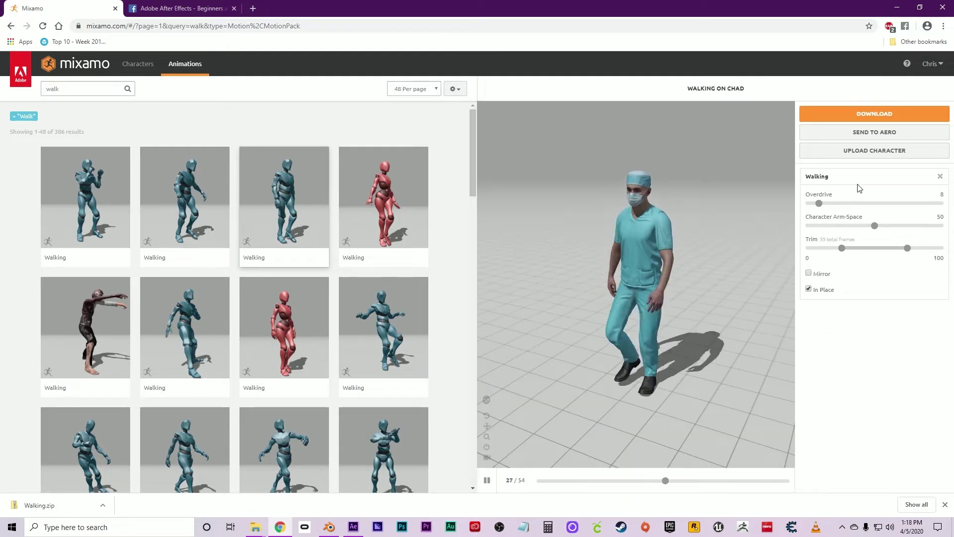
pyautogui.moveTo(895, 205); pyautogui.dragTo(938, 206)
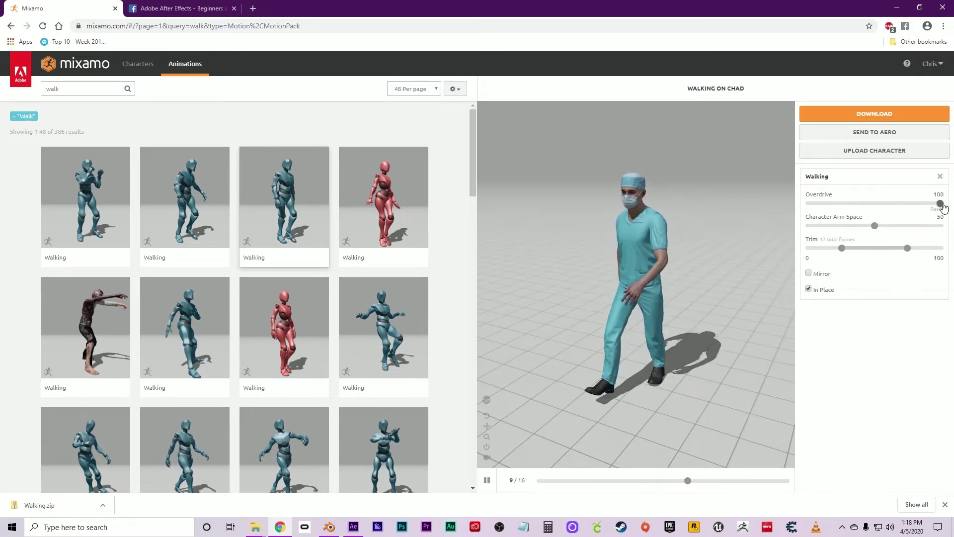
pyautogui.moveTo(839, 204); pyautogui.dragTo(836, 205)
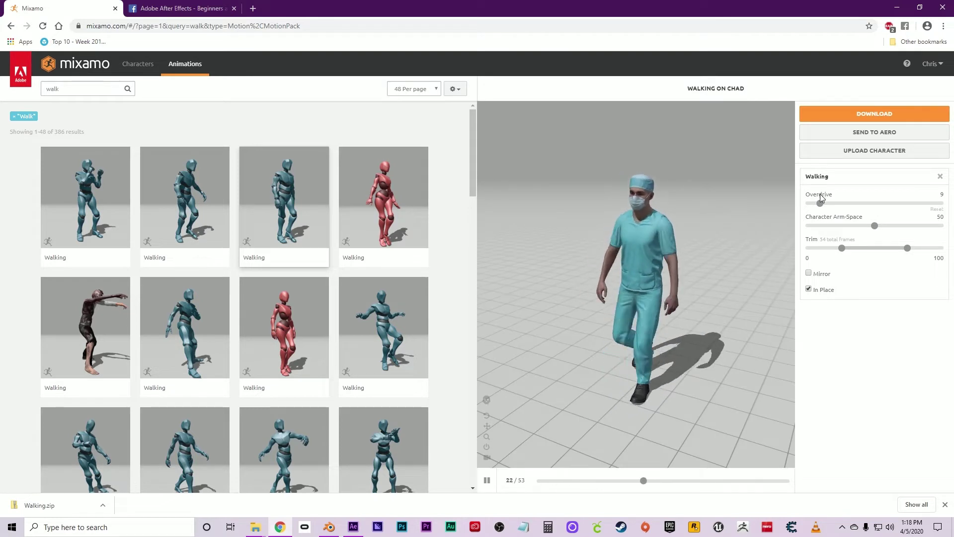
pyautogui.moveTo(820, 204); pyautogui.dragTo(825, 203)
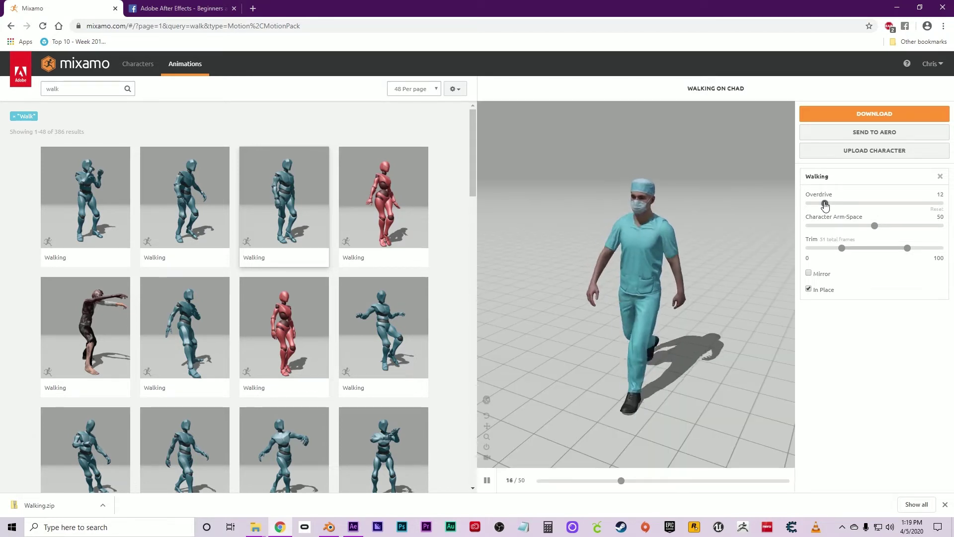
pyautogui.moveTo(611, 271)
pyautogui.mouseDown()
pyautogui.moveTo(703, 265)
pyautogui.moveTo(613, 269)
pyautogui.mouseUp()
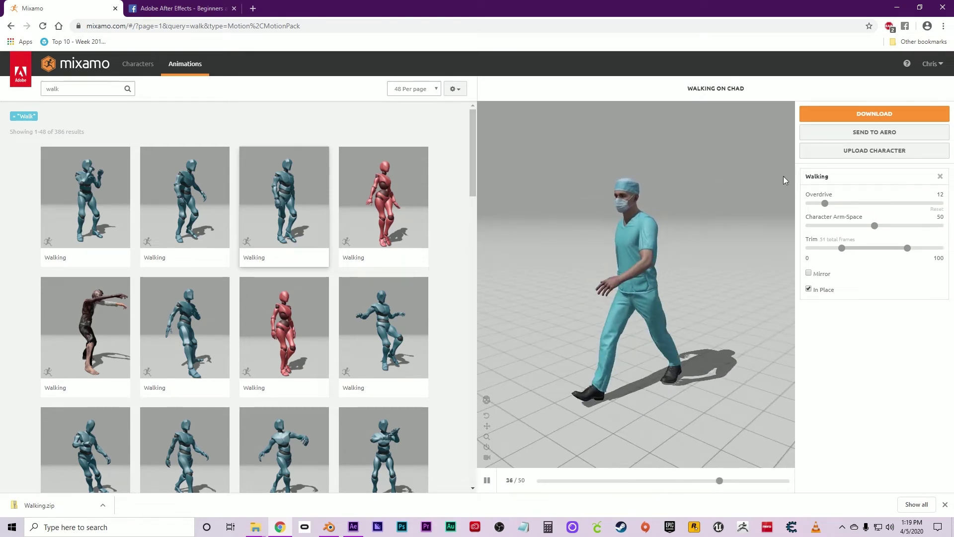
# Download the walk as Collada (.dae) with skin at 30 fps.
pyautogui.click(871, 114)
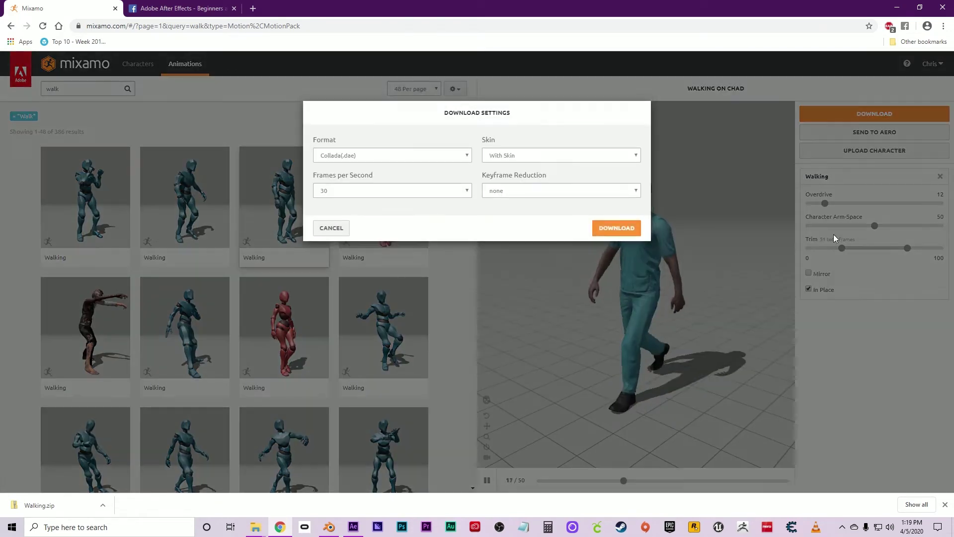
pyautogui.click(338, 158)
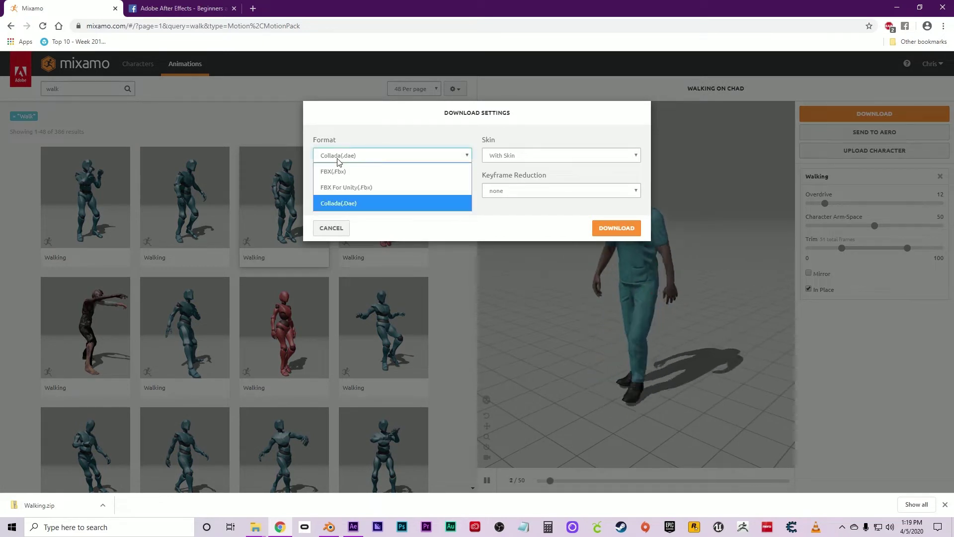
pyautogui.click(341, 203)
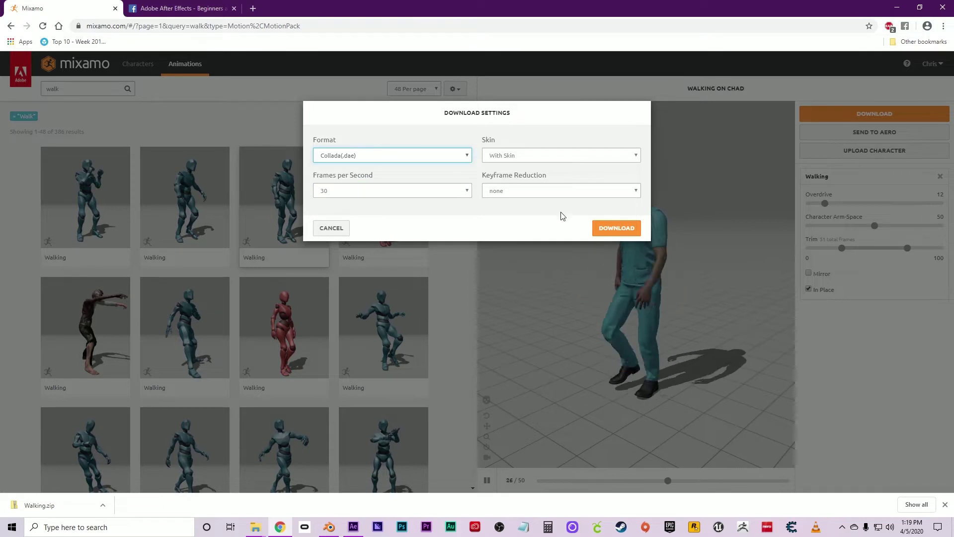
pyautogui.click(611, 230)
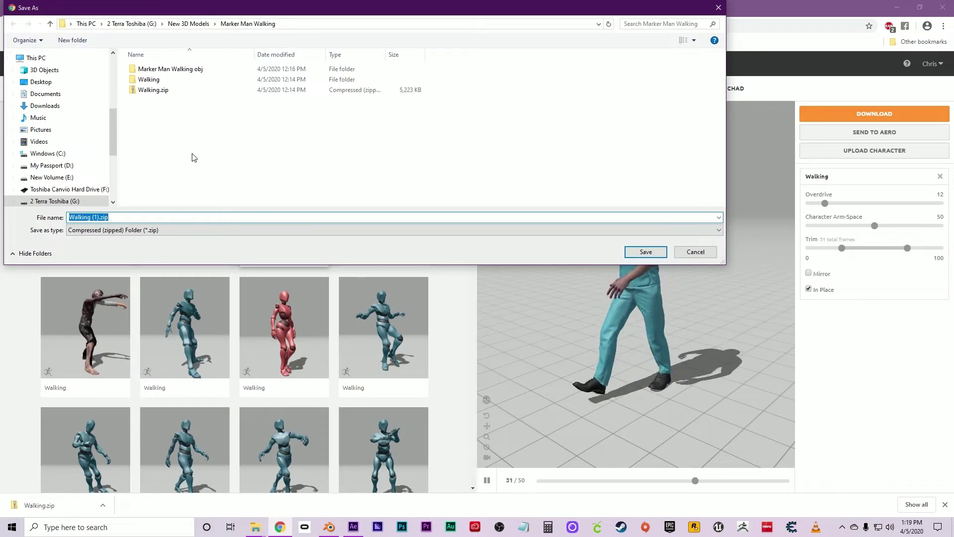
# Create a CHAD folder inside New 3D Models and open it.
pyautogui.click(189, 24)
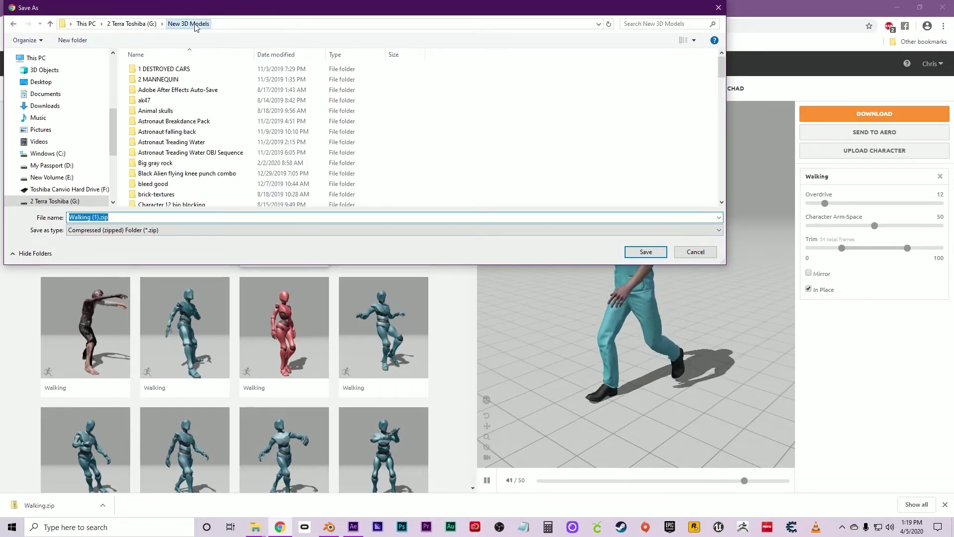
pyautogui.rightClick(125, 138)
pyautogui.moveTo(148, 234)
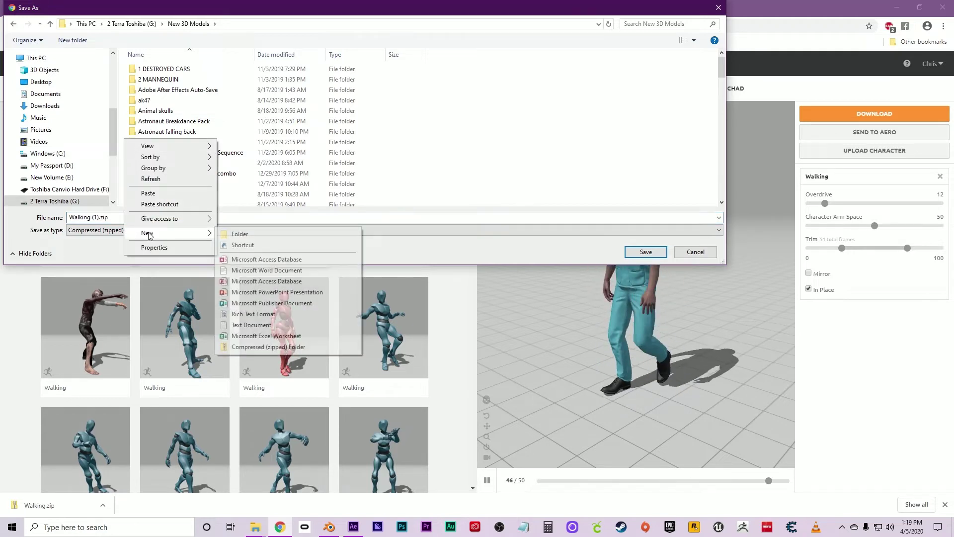
pyautogui.click(239, 232)
pyautogui.write('CHAD')
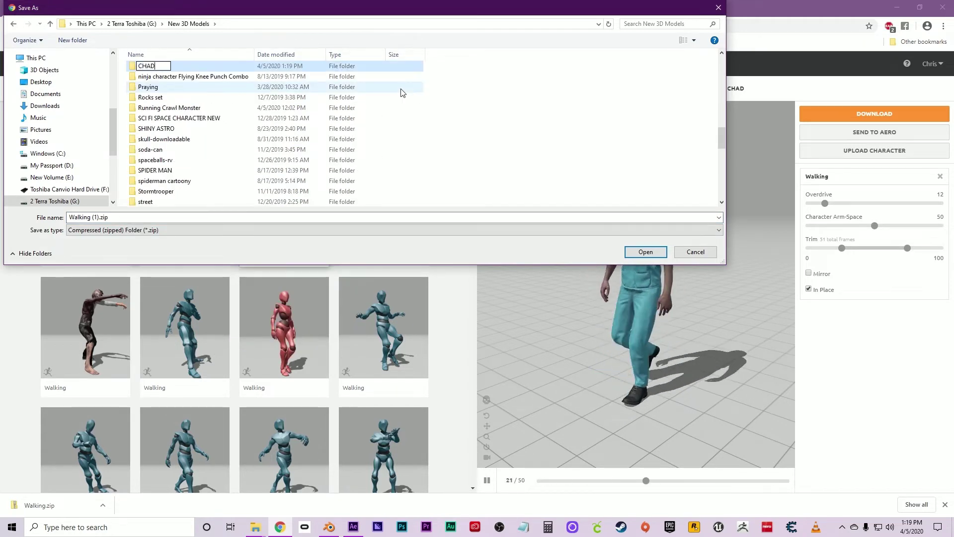
pyautogui.press('Return')
pyautogui.press('Return')
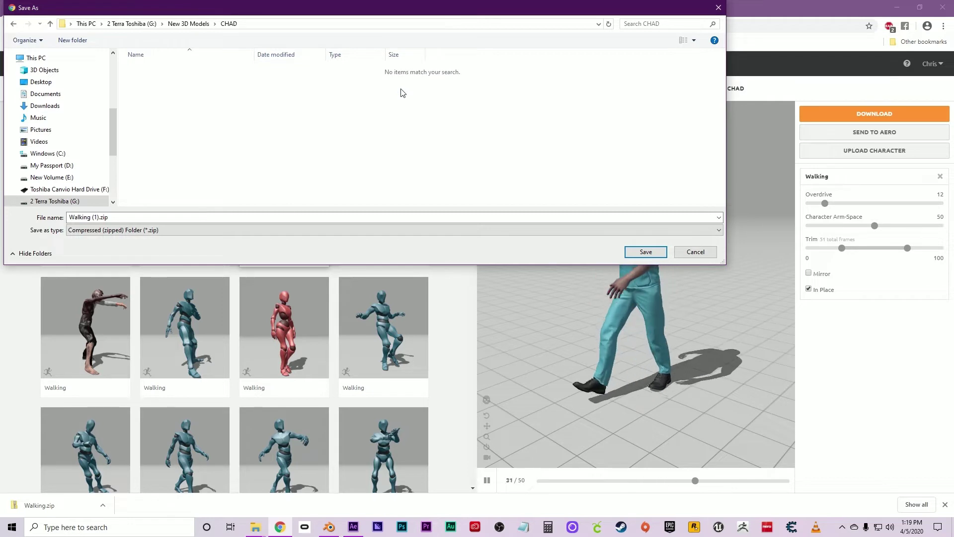
# Save the download into CHAD as Chad Walking.zip.
pyautogui.rightClick(181, 98)
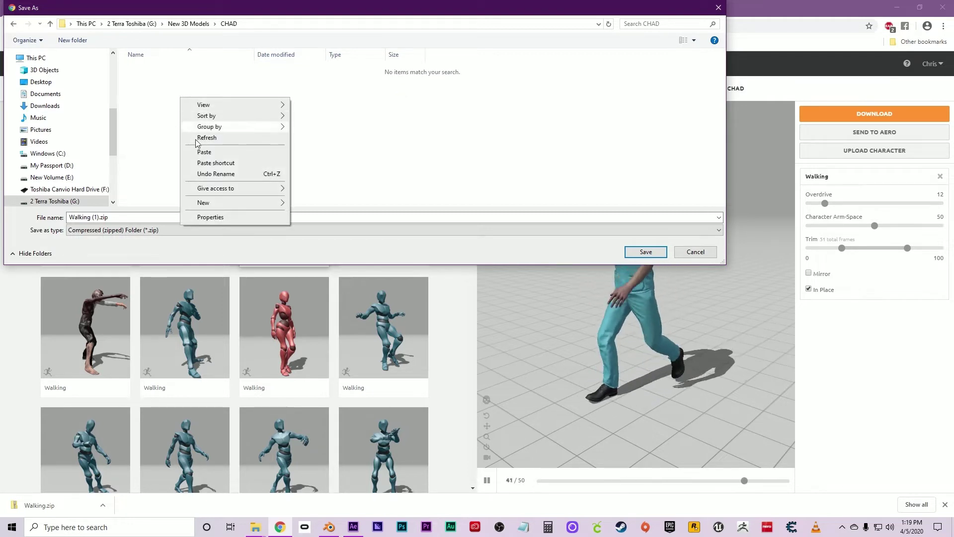
pyautogui.click(138, 223)
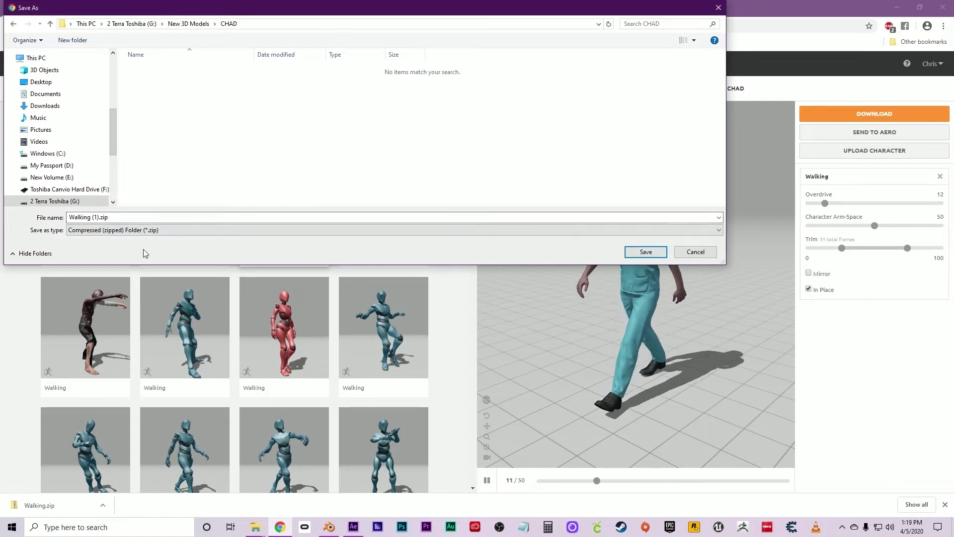
pyautogui.click(72, 217)
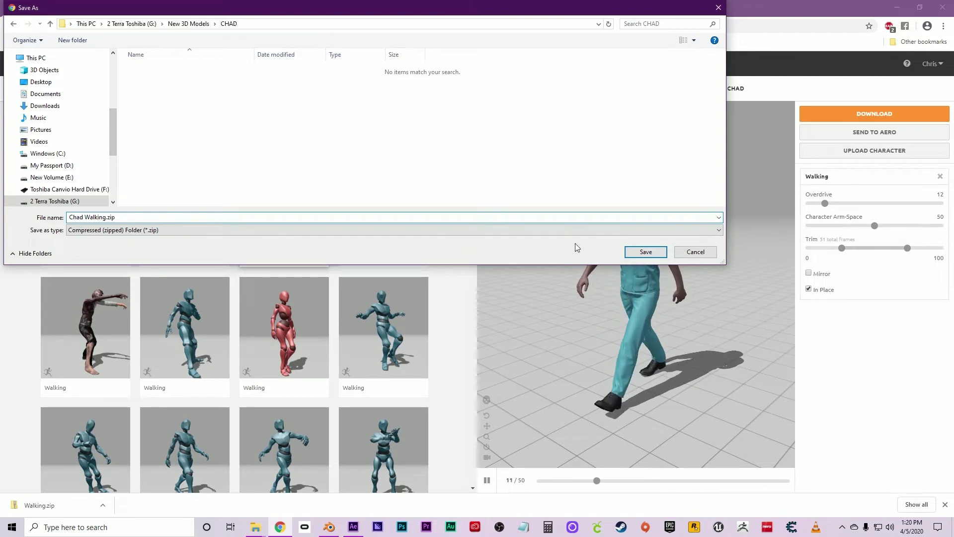
pyautogui.click(647, 252)
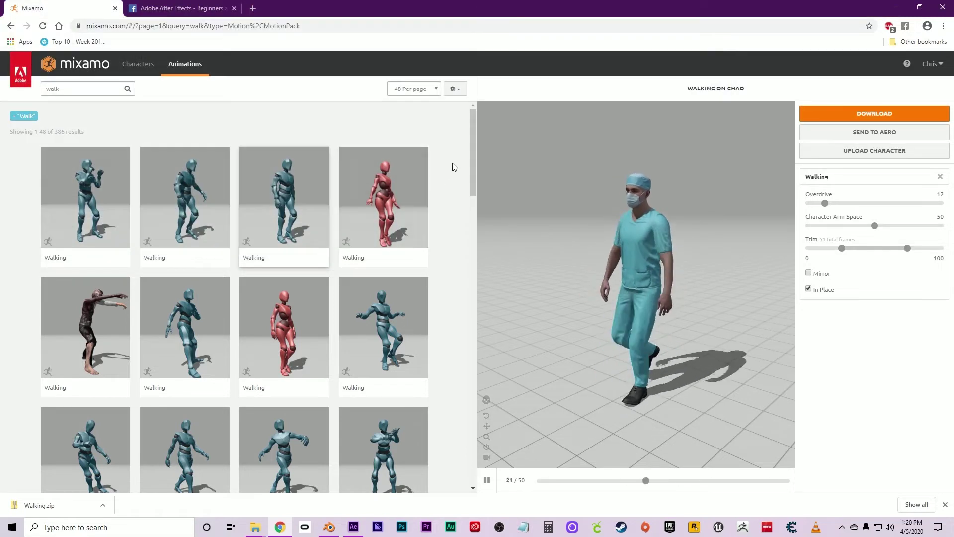
# Extract Chad Walking.zip into a Chad Walking folder from its download location, then switch to Blender.
pyautogui.click(102, 505)
pyautogui.click(129, 470)
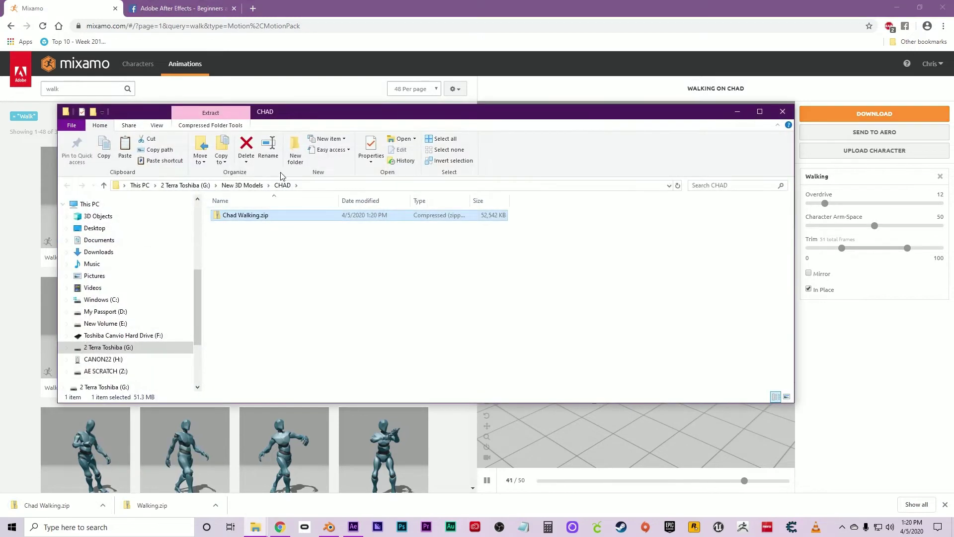
pyautogui.rightClick(232, 221)
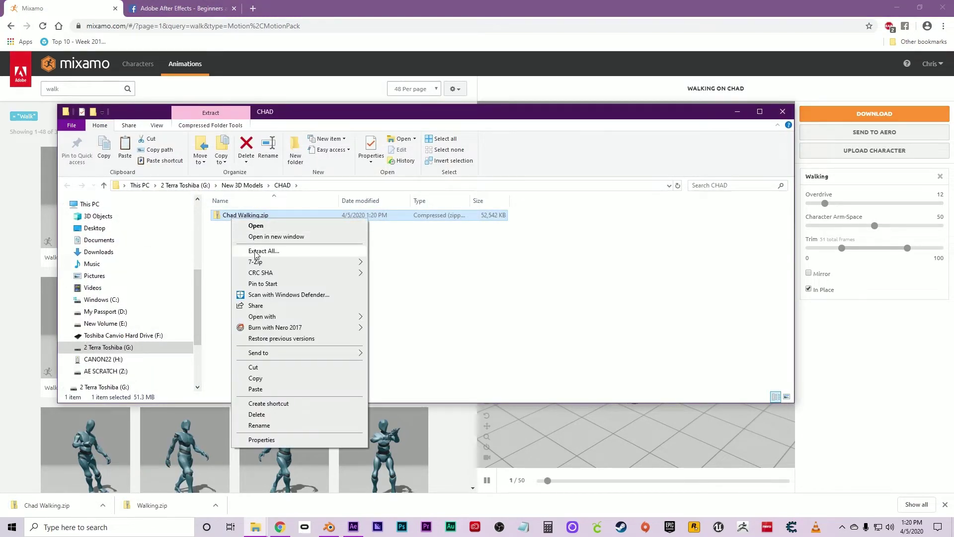
pyautogui.click(256, 249)
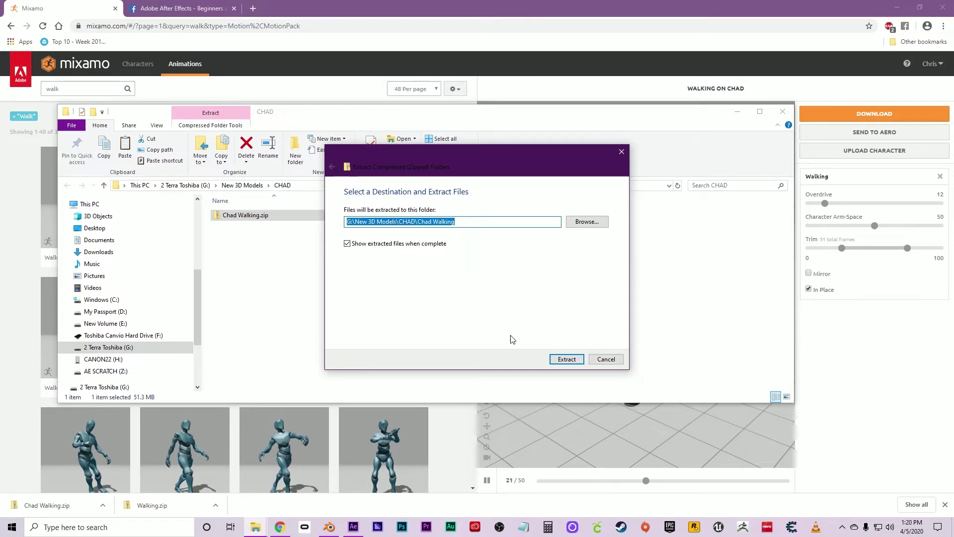
pyautogui.click(567, 360)
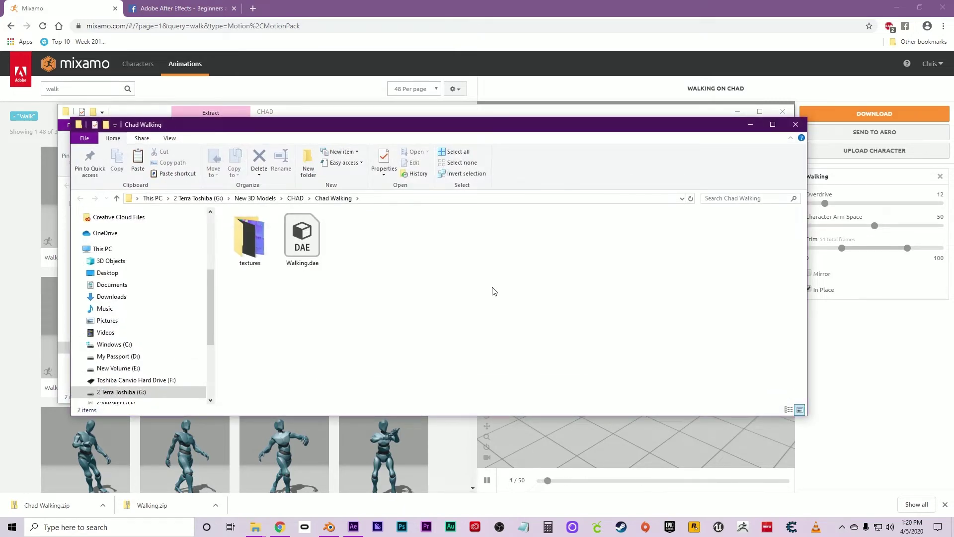
pyautogui.click(330, 528)
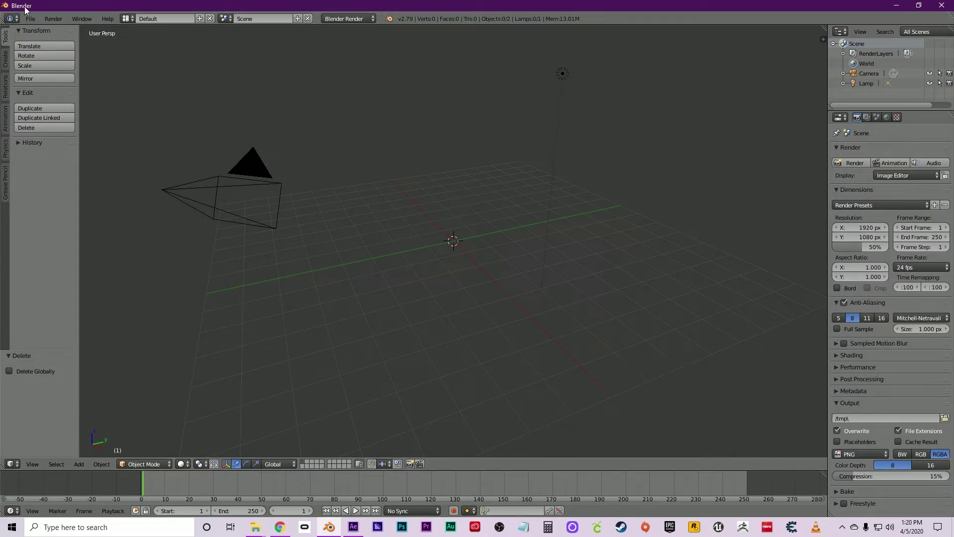
# Import Walking.dae from G:\New 3D Models\CHAD\Chad Walking as a Collada file.
pyautogui.click(30, 19)
pyautogui.moveTo(50, 211)
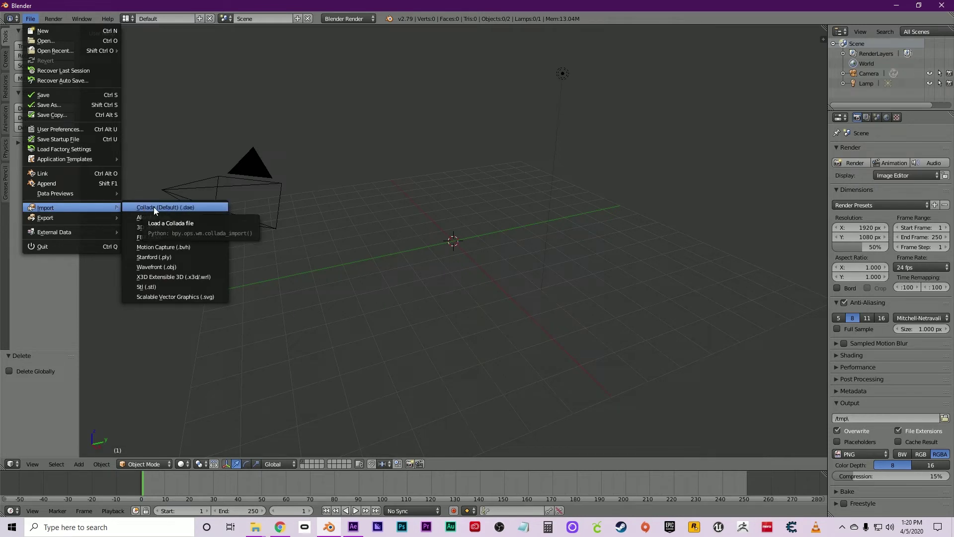
pyautogui.click(149, 208)
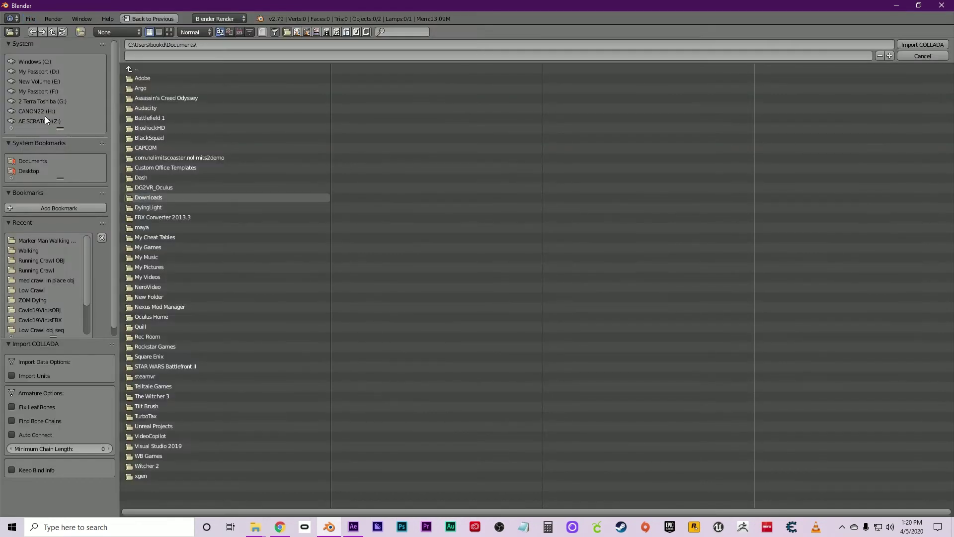
pyautogui.click(39, 101)
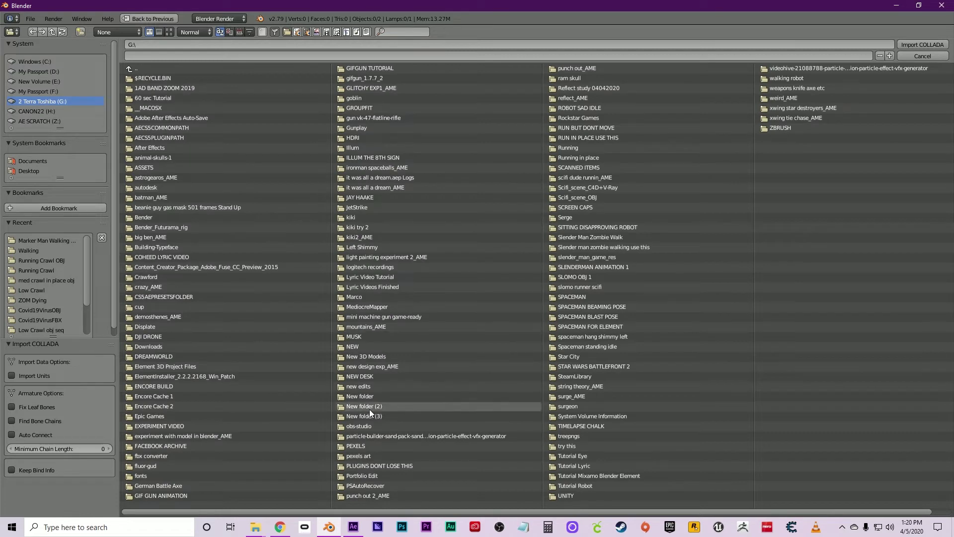
pyautogui.click(366, 355)
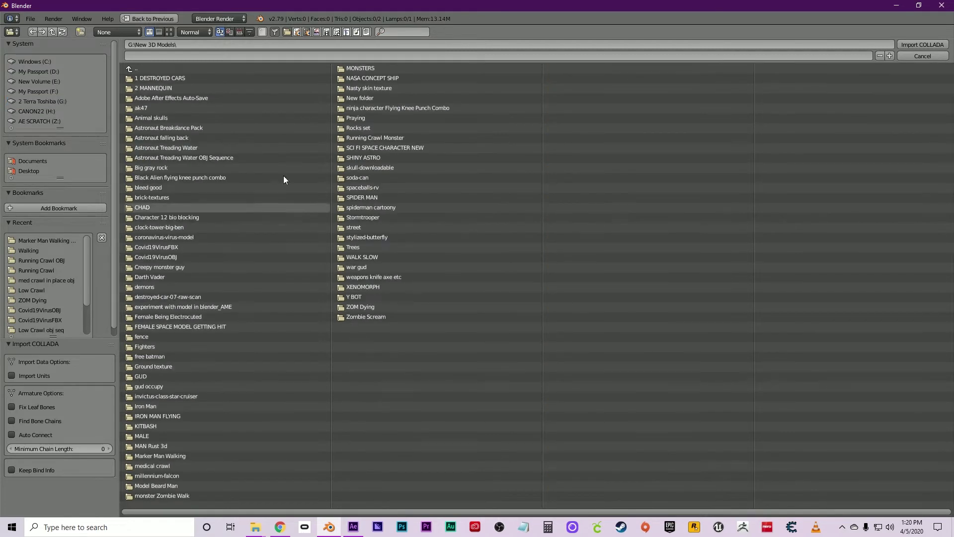
pyautogui.click(147, 208)
pyautogui.click(140, 78)
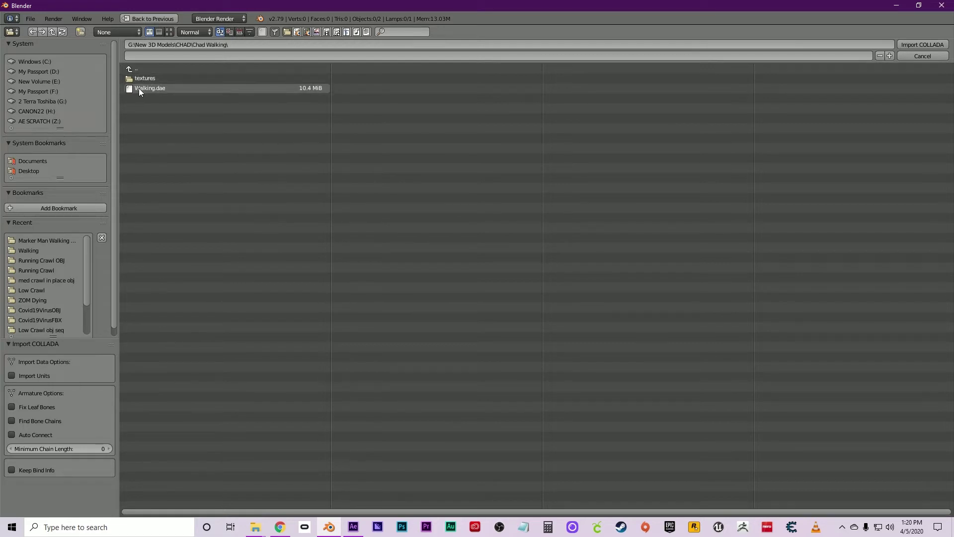
pyautogui.click(139, 88)
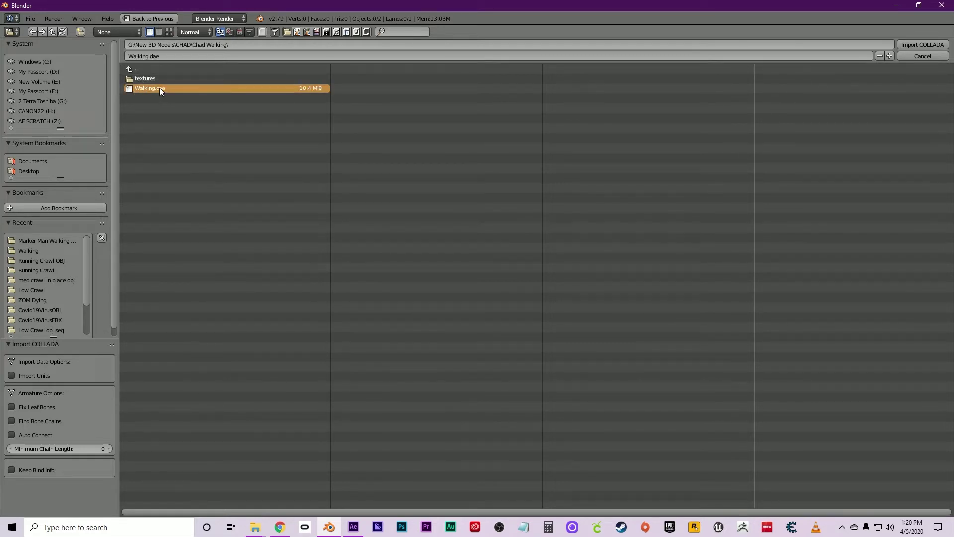
pyautogui.click(916, 45)
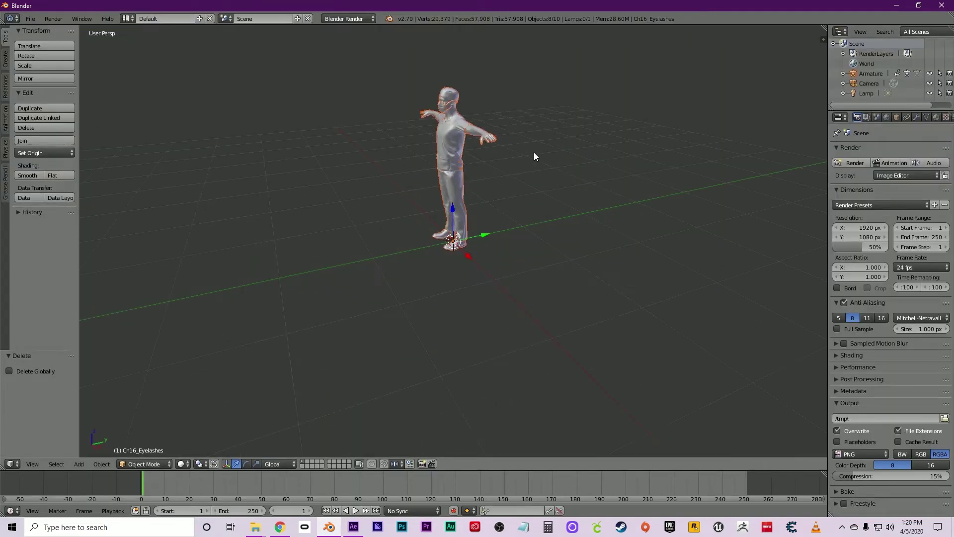
# Play Chad's walk from a front view and compare frames 39 and 40.
pyautogui.moveTo(554, 168); pyautogui.dragTo(664, 163)
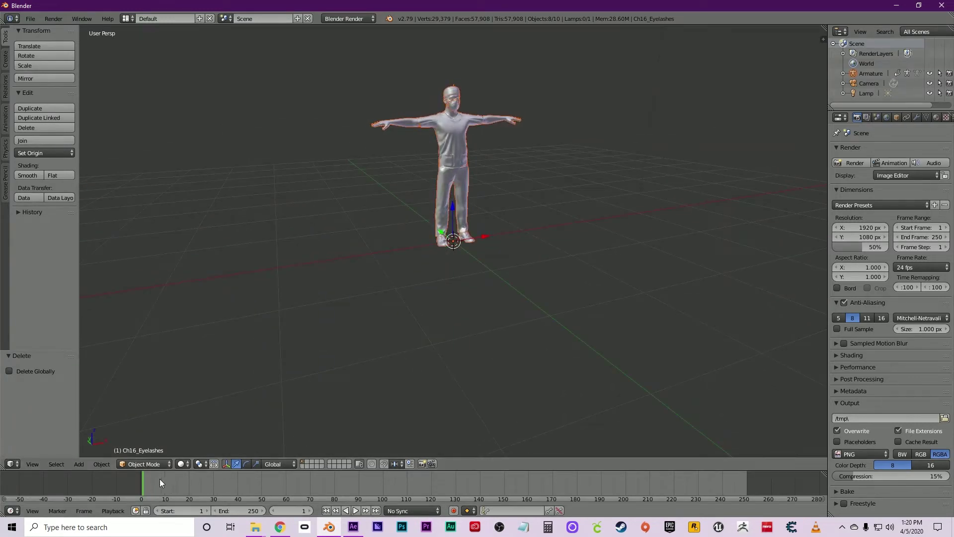
pyautogui.hotkey('alt', 'a')
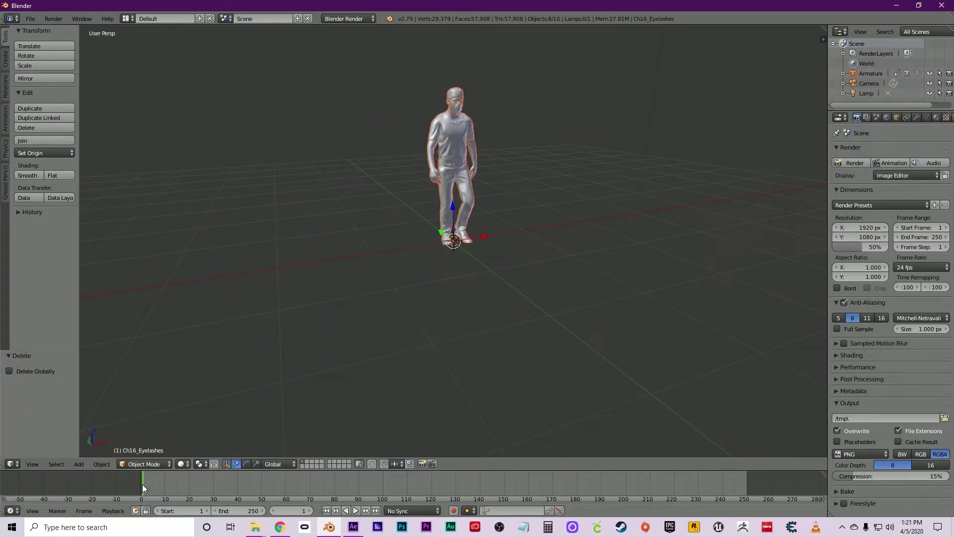
pyautogui.hotkey('alt', 'a')
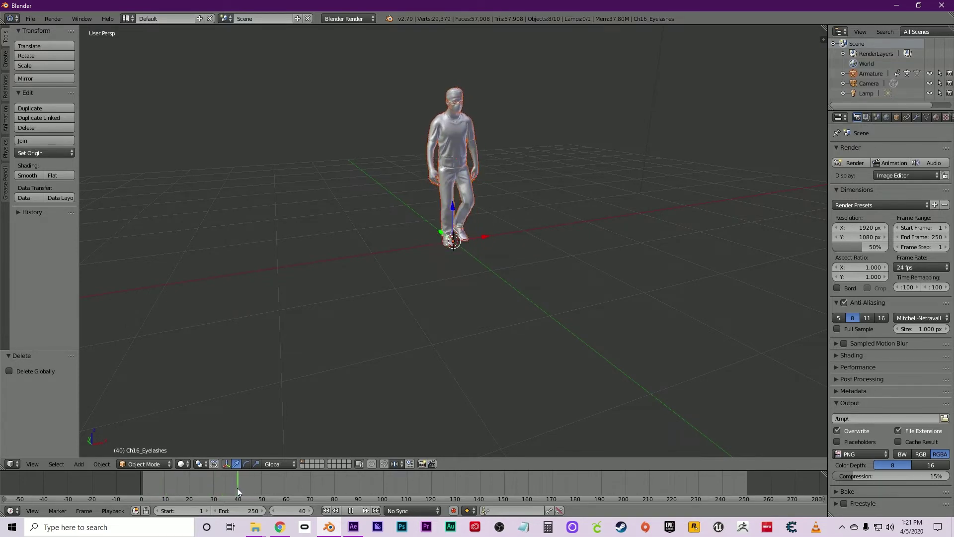
pyautogui.press('Left')
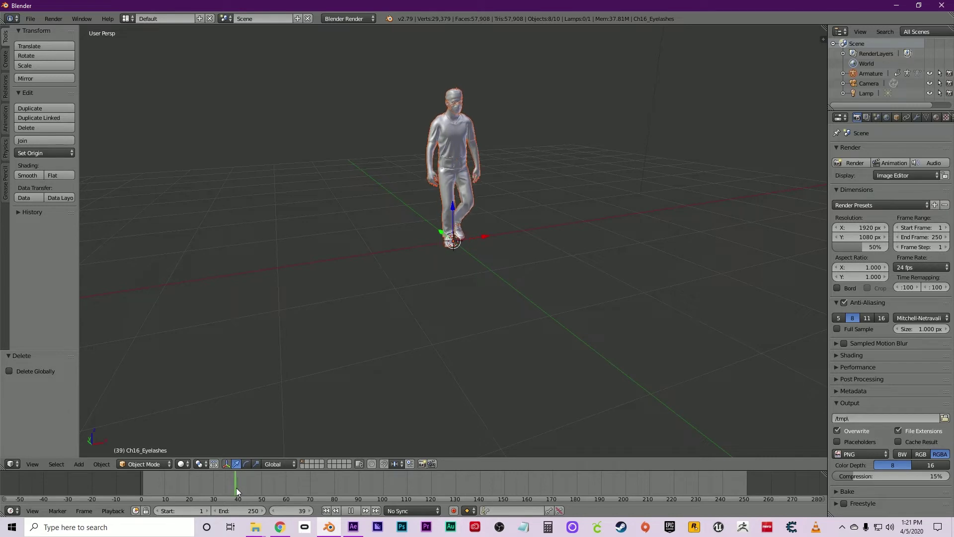
pyautogui.press('Right')
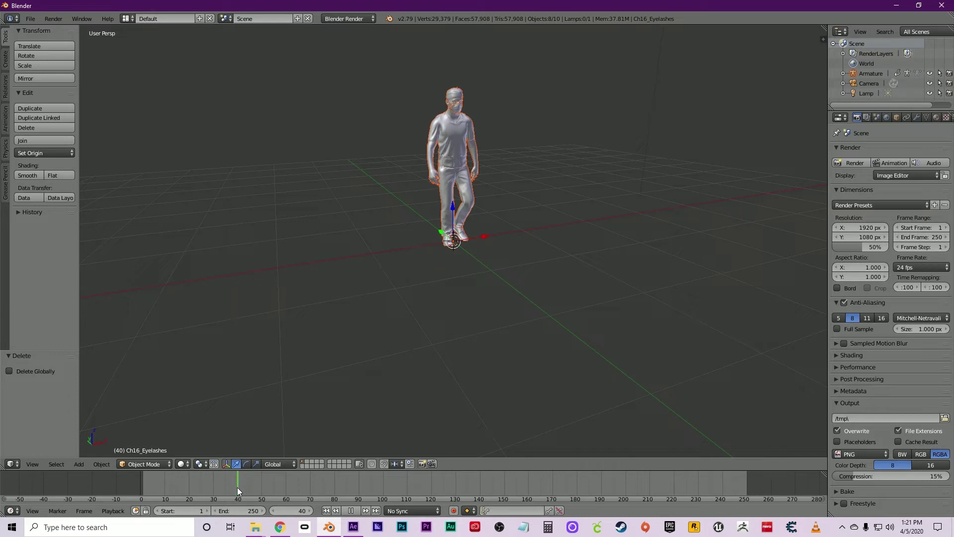
pyautogui.press('Left')
pyautogui.press('Right')
# Set the animation's end frame to 40.
pyautogui.click(255, 511)
pyautogui.write('40')
pyautogui.press('Return')
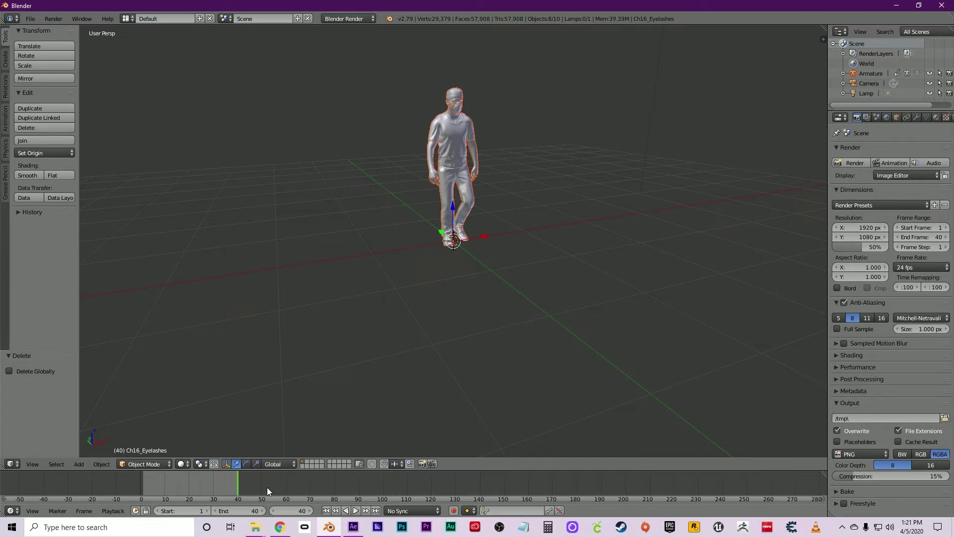
pyautogui.click(30, 19)
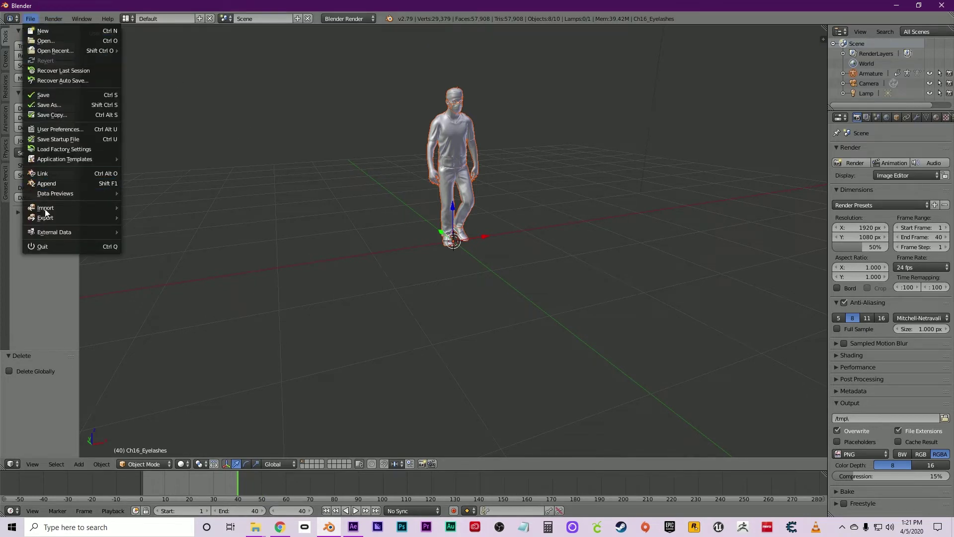
# Start a Wavefront OBJ export with Animation enabled for one OBJ per frame.
pyautogui.moveTo(86, 217)
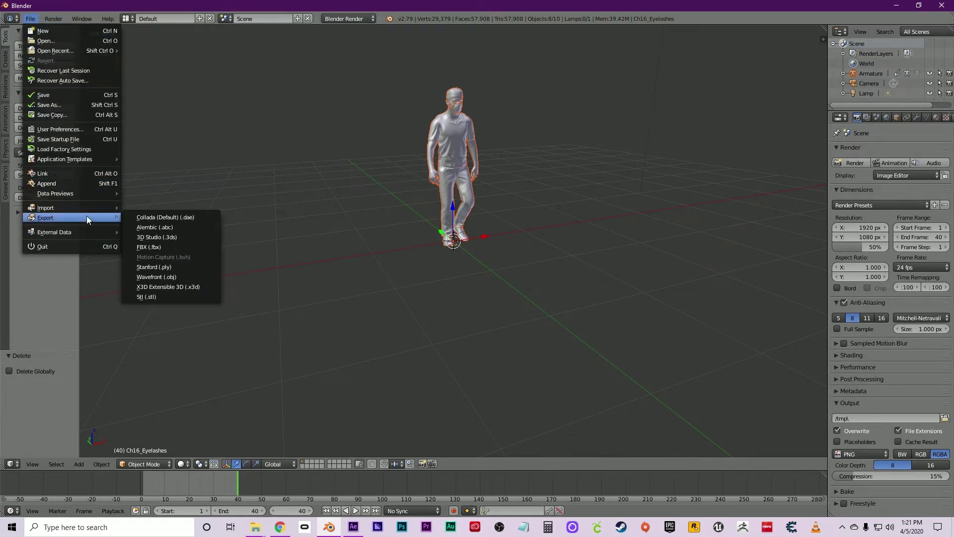
pyautogui.click(150, 277)
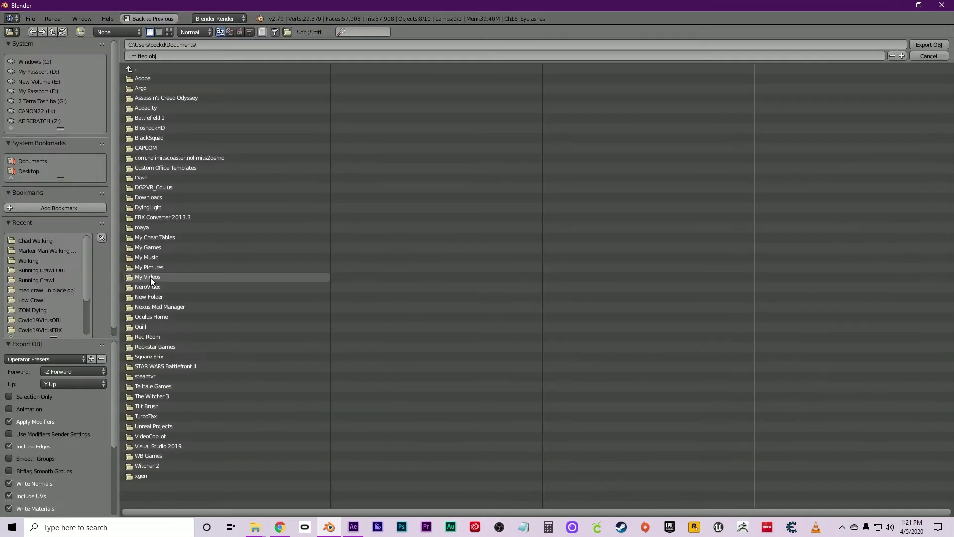
pyautogui.click(9, 409)
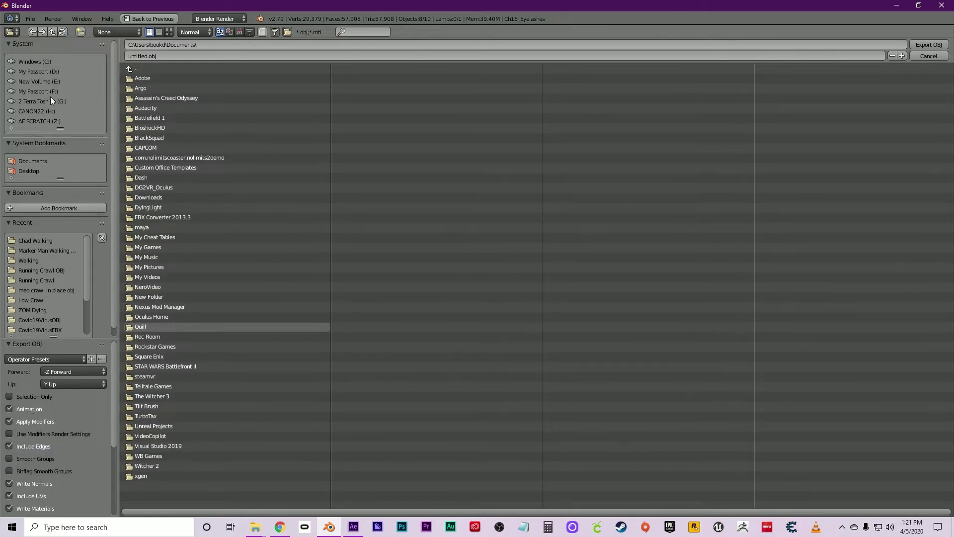
# Export as CHAD WALKobj into a new CHAD WALK OBJ folder in Chad Walking, then minimize Blender.
pyautogui.click(33, 240)
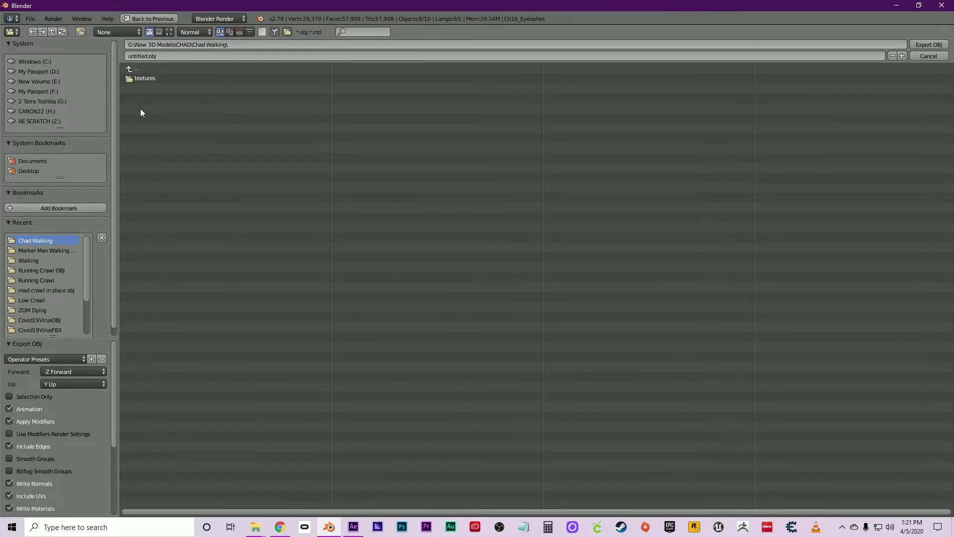
pyautogui.click(80, 31)
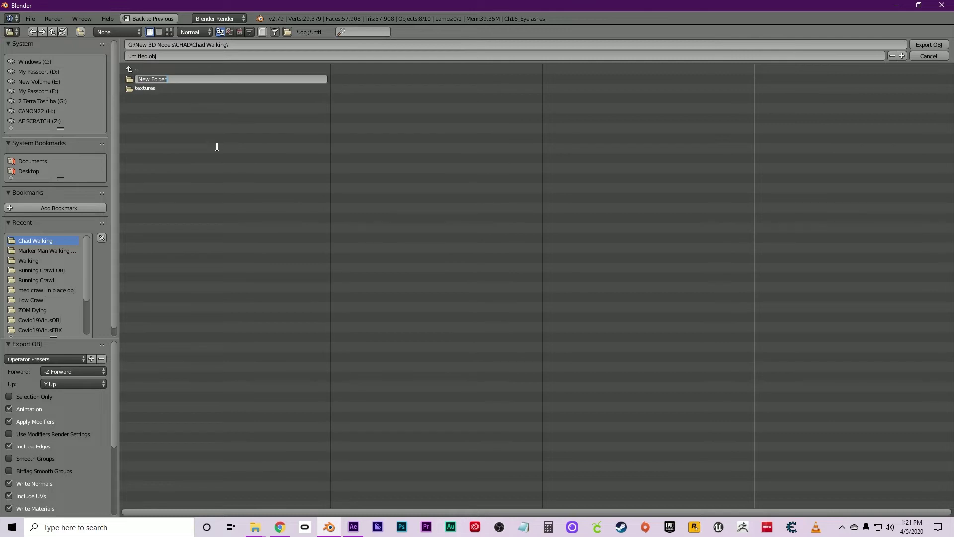
pyautogui.write('CHAD WALK OBJ')
pyautogui.click(144, 55)
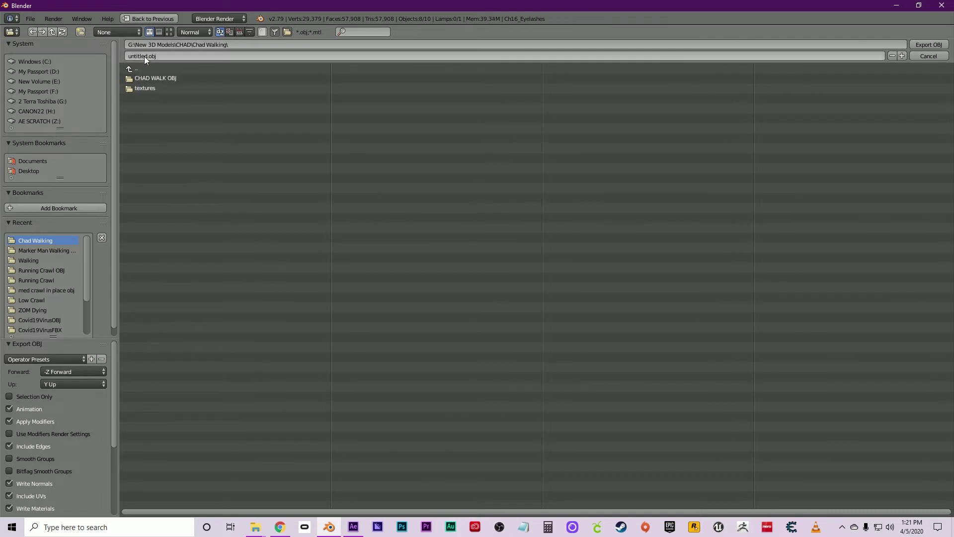
pyautogui.moveTo(148, 57); pyautogui.dragTo(121, 53)
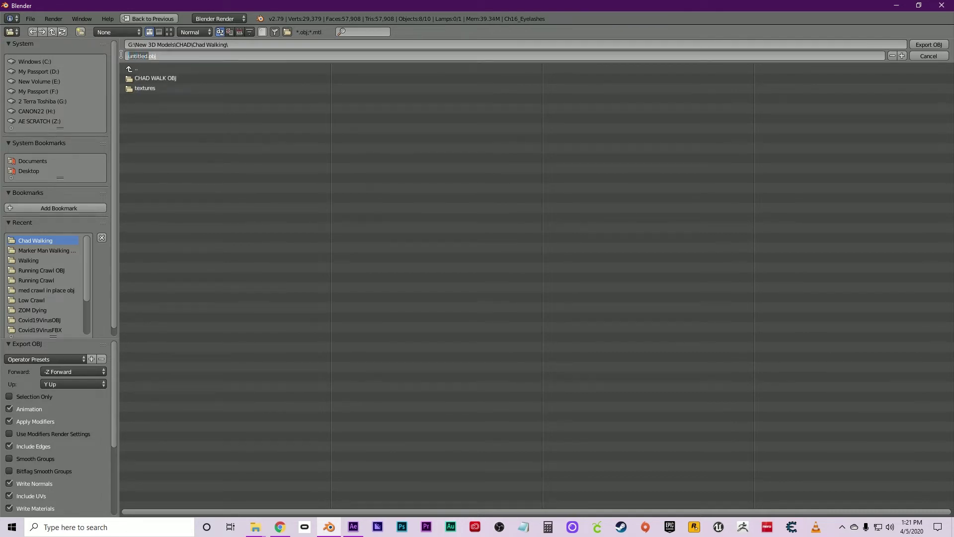
pyautogui.write('CHAD WALKobj')
pyautogui.click(148, 77)
pyautogui.click(148, 77)
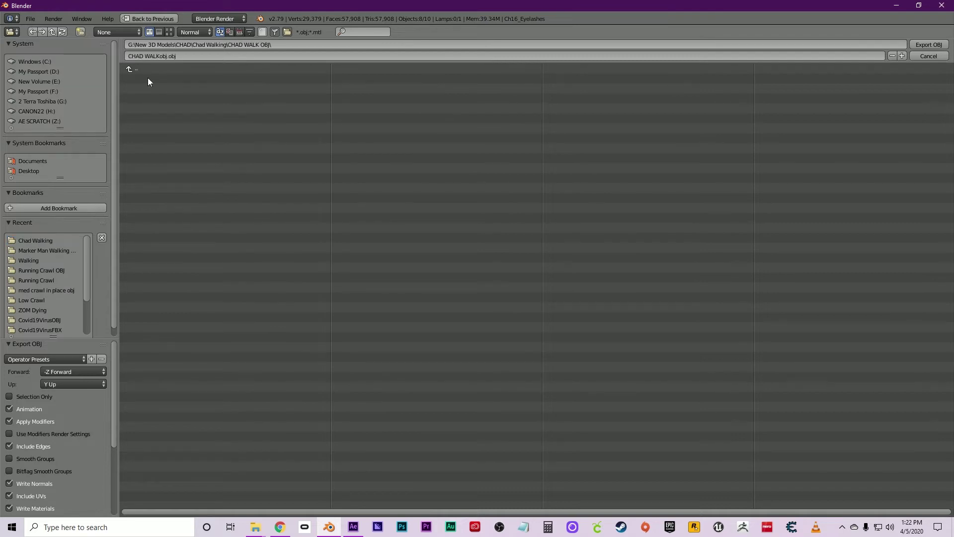
pyautogui.click(938, 46)
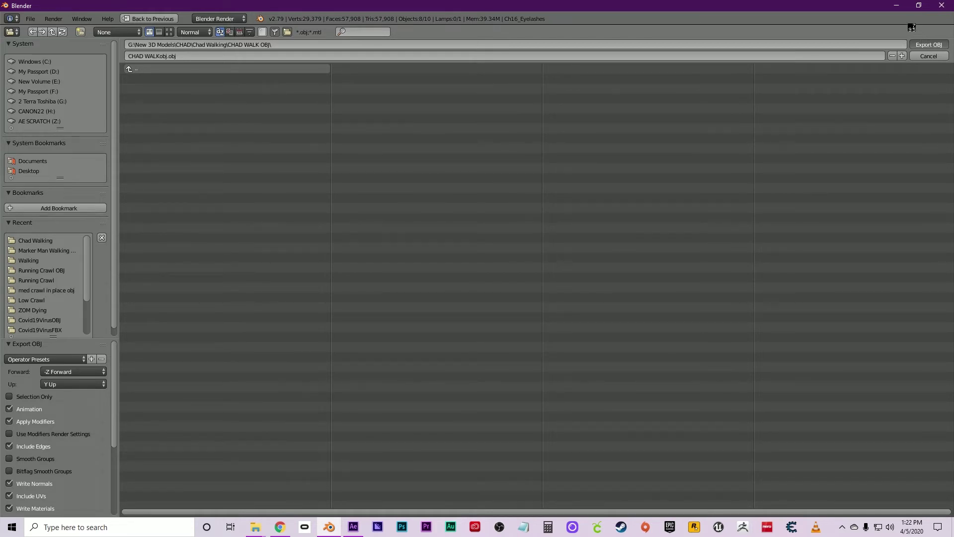
pyautogui.click(897, 7)
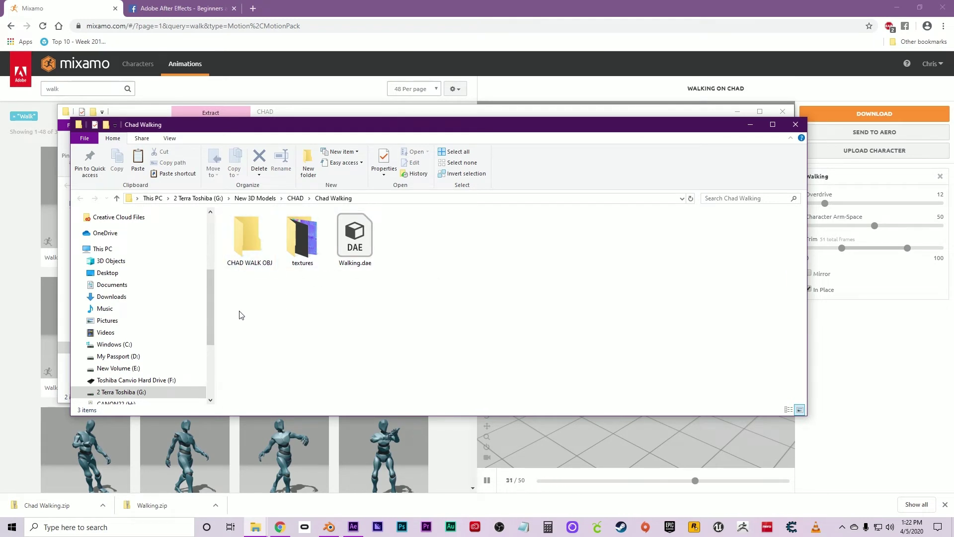
pyautogui.doubleClick(259, 249)
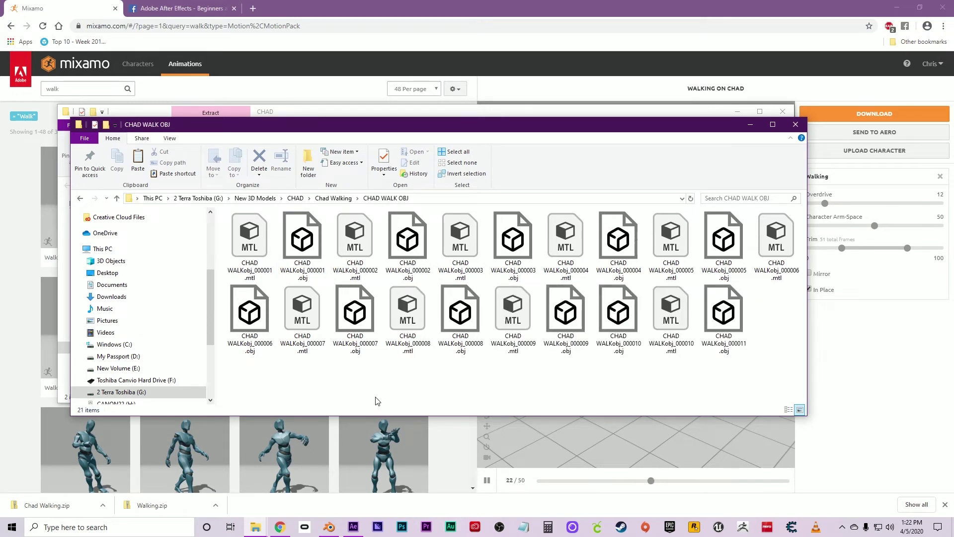
pyautogui.click(116, 200)
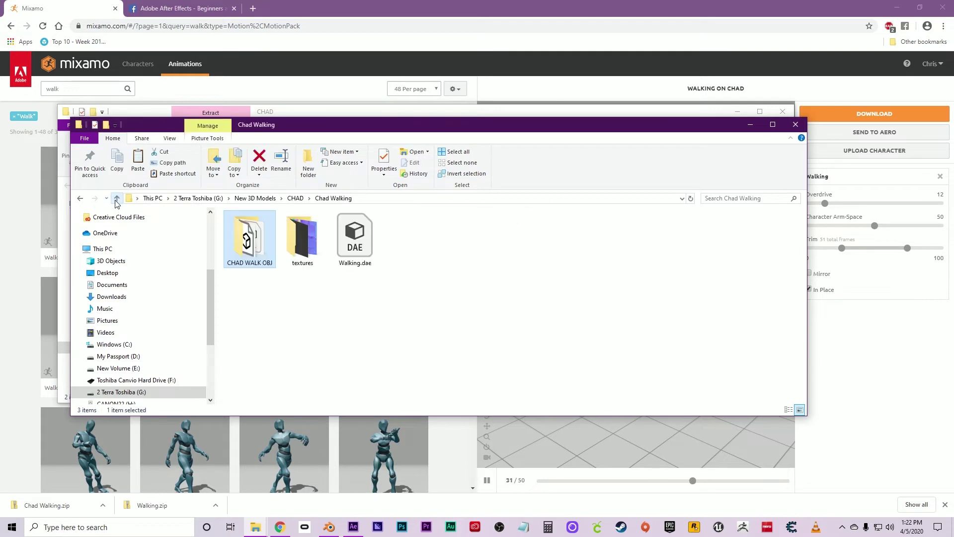
pyautogui.doubleClick(318, 249)
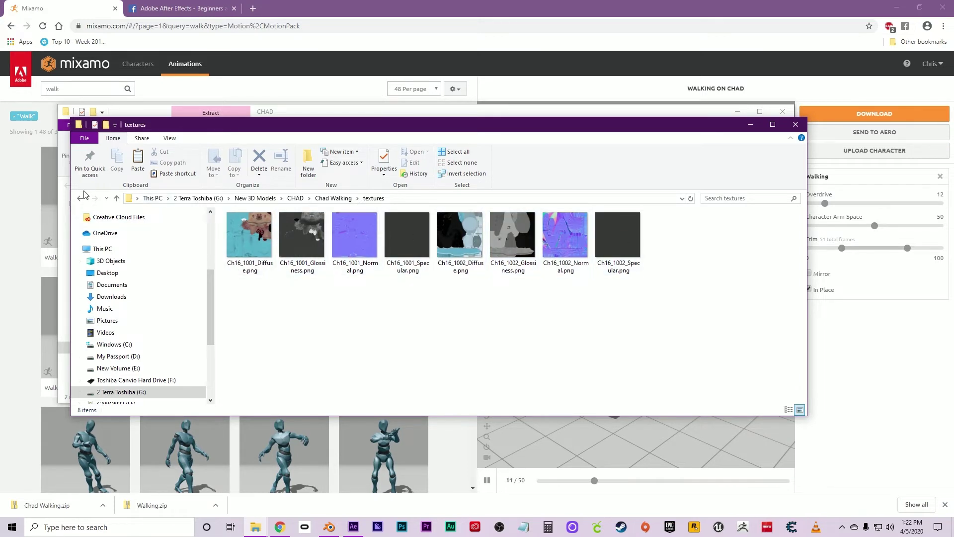
pyautogui.click(116, 198)
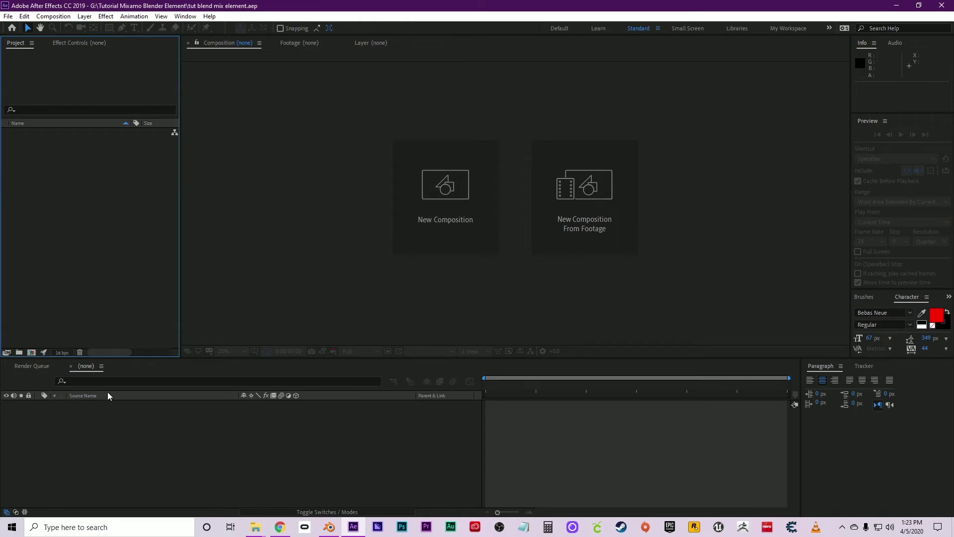
# Create a new 1920×1080 composition named Chad.
pyautogui.click(31, 352)
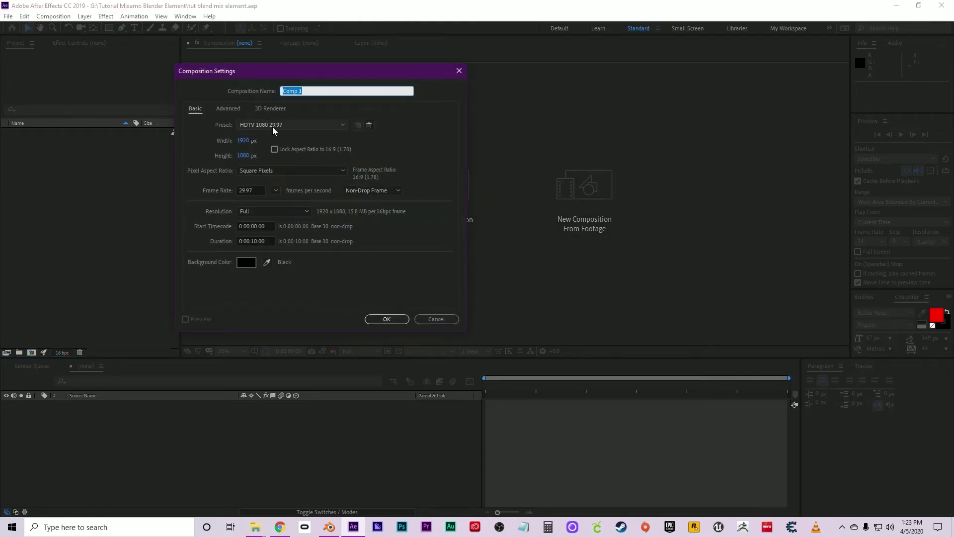
pyautogui.write('Chad')
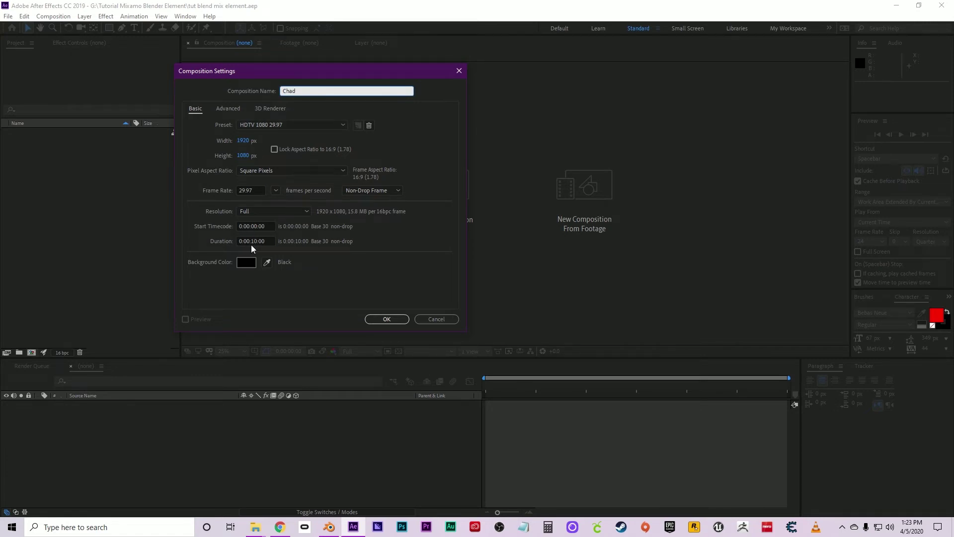
pyautogui.click(387, 318)
# Add a green solid layer named Element CHAD to the Chad comp.
pyautogui.rightClick(107, 436)
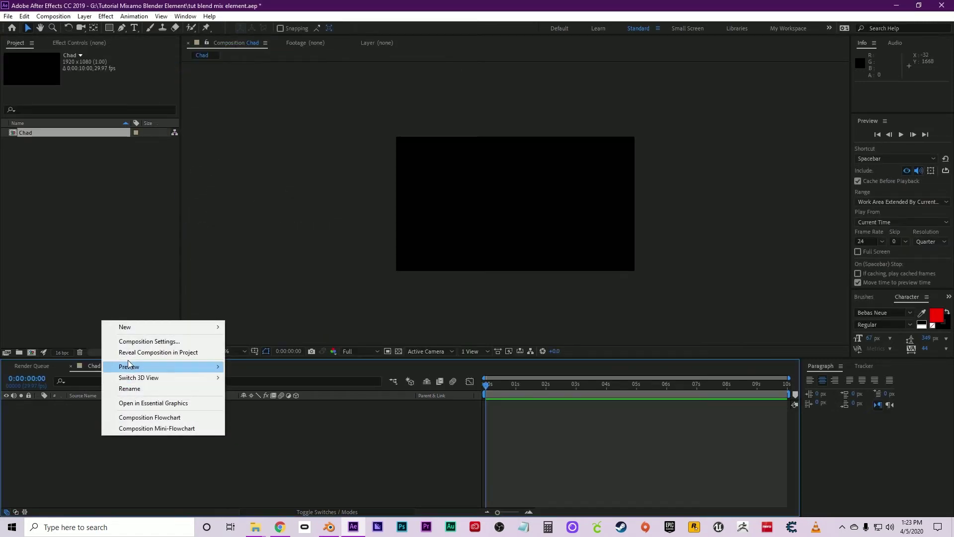
pyautogui.moveTo(127, 326)
pyautogui.click(256, 354)
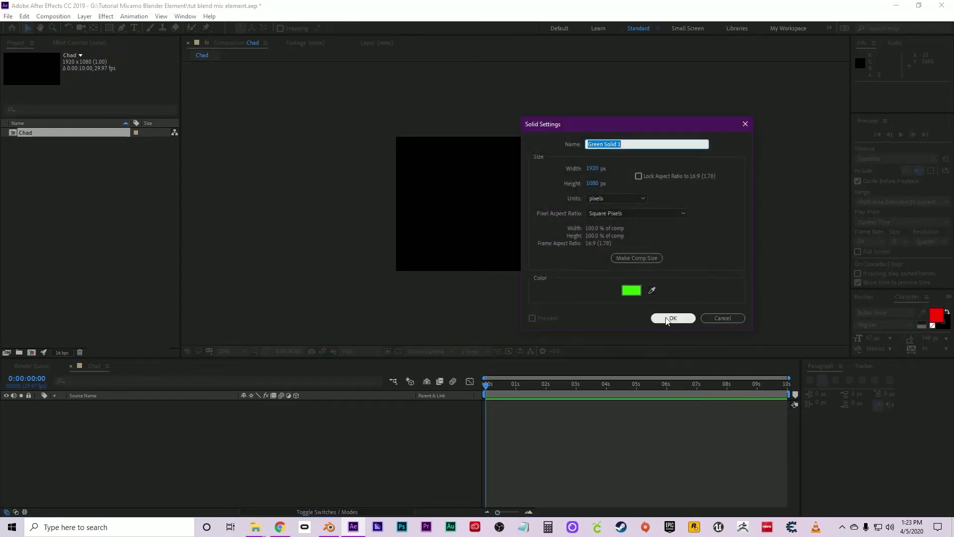
pyautogui.write('W')
pyautogui.click(667, 320)
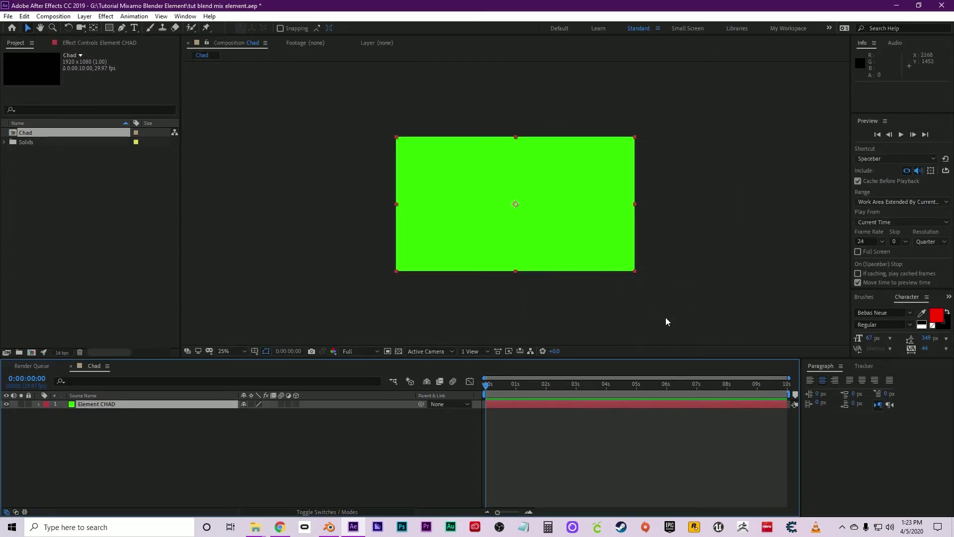
# Apply Video Copilot's Element effect to the Element CHAD solid layer.
pyautogui.rightClick(84, 405)
pyautogui.moveTo(137, 277)
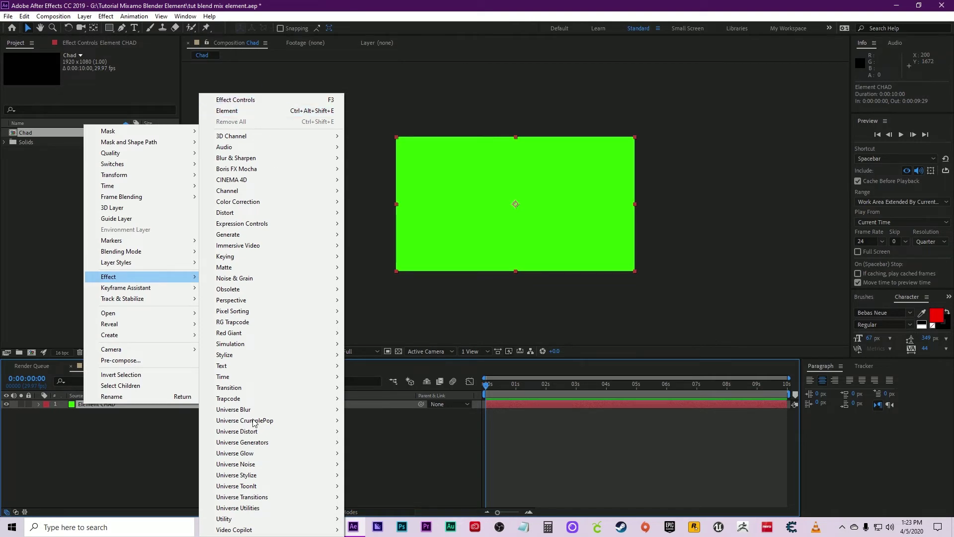
pyautogui.moveTo(255, 530)
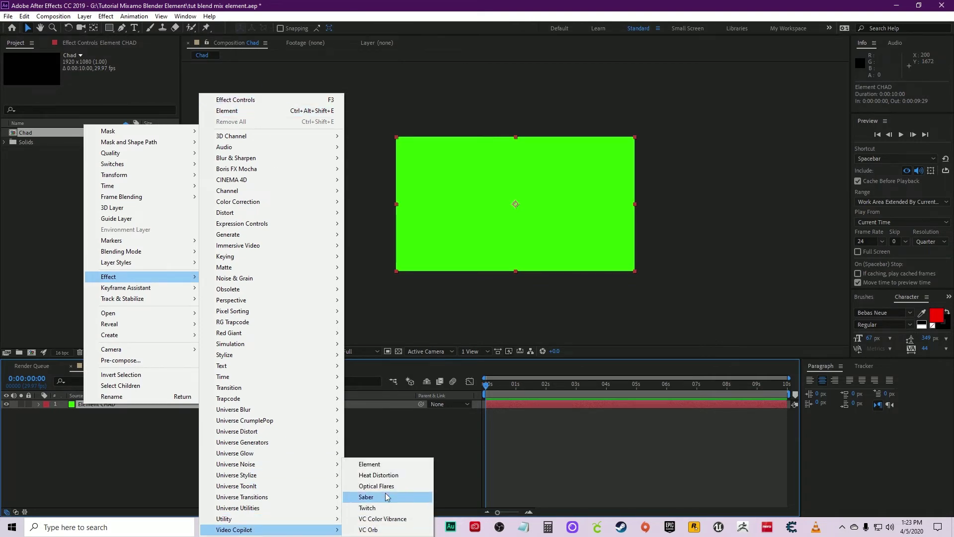
pyautogui.click(387, 467)
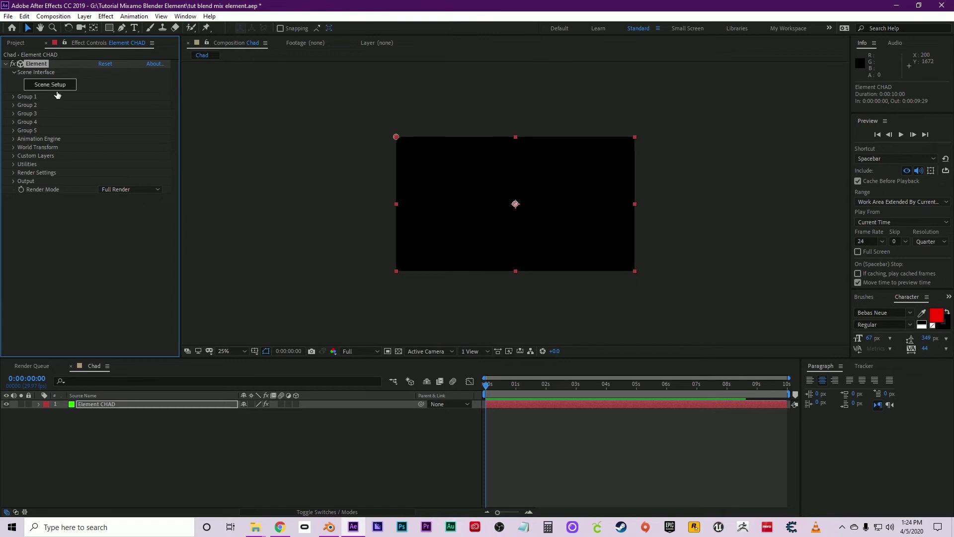
# Open Element's Scene Setup and choose to import a 3D OBJ sequence.
pyautogui.click(50, 85)
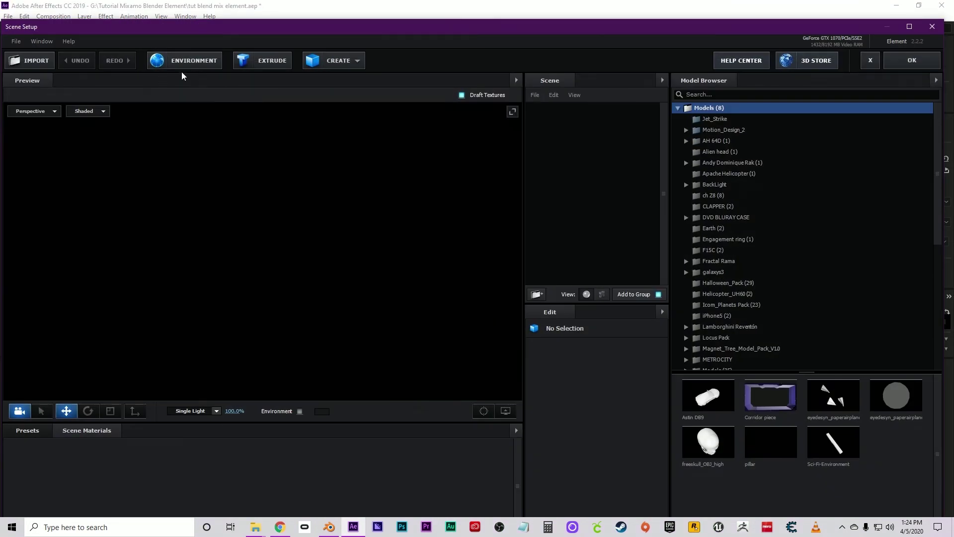
pyautogui.click(16, 40)
pyautogui.moveTo(45, 55)
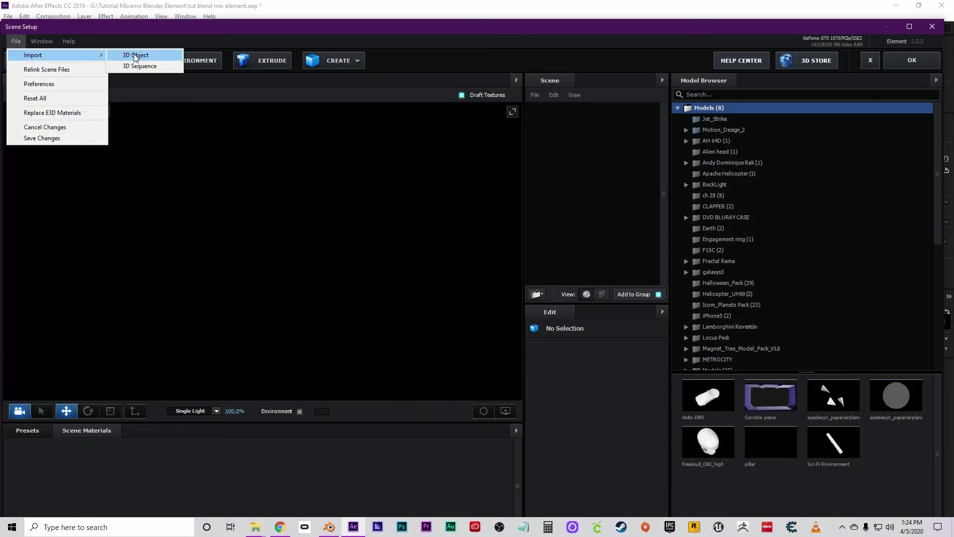
pyautogui.click(134, 67)
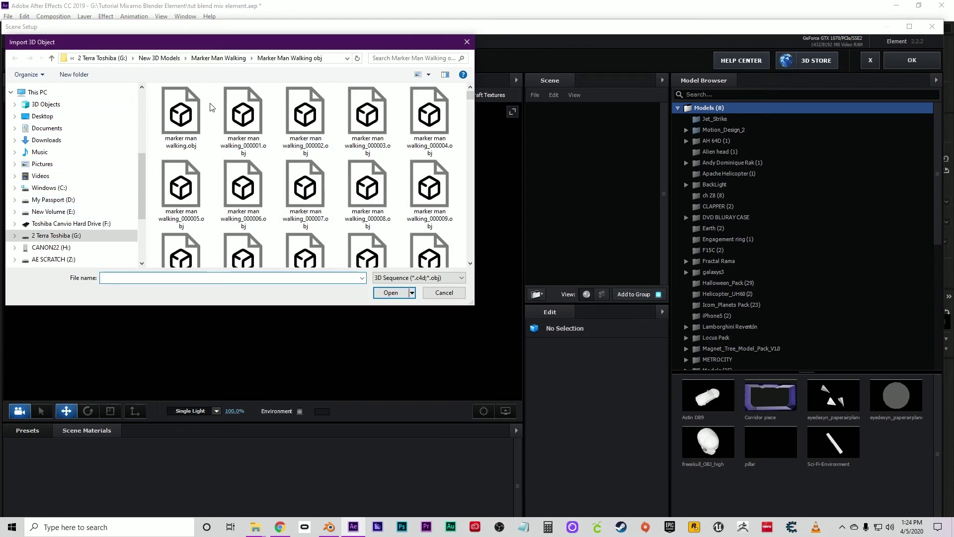
# Import CHAD WALKobj_000001.obj from New 3D Models > CHAD > Chad Walking > CHAD WALK OBJ.
pyautogui.click(166, 58)
pyautogui.scroll(10, 179, 218)
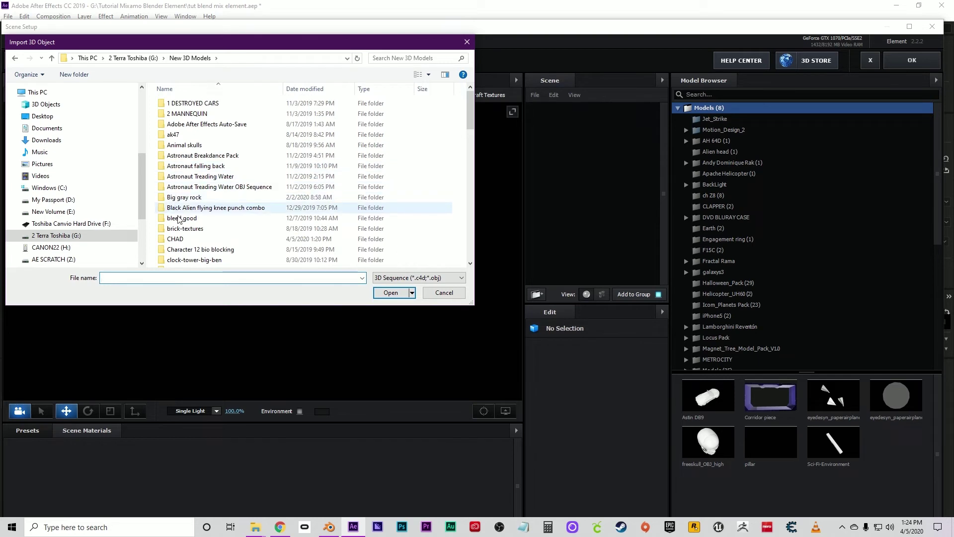
pyautogui.doubleClick(184, 239)
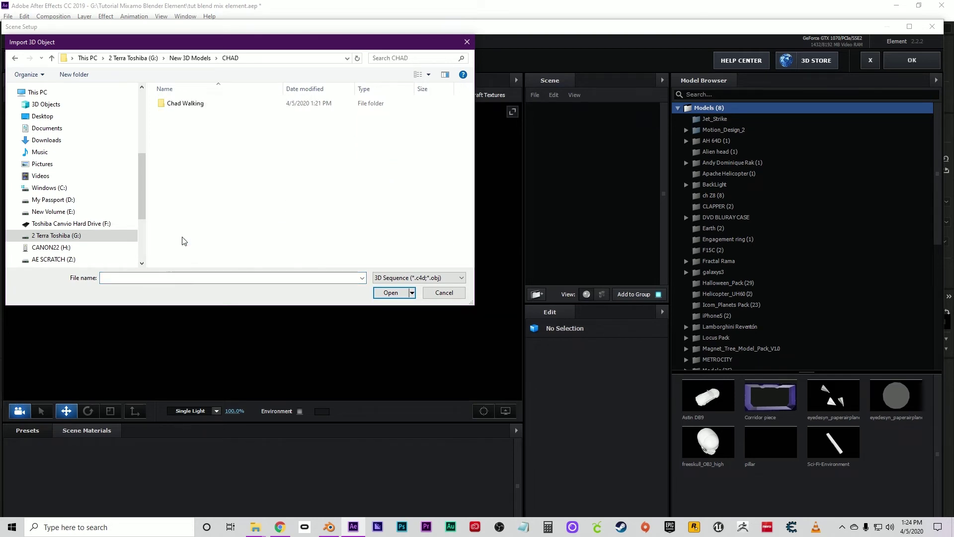
pyautogui.doubleClick(187, 104)
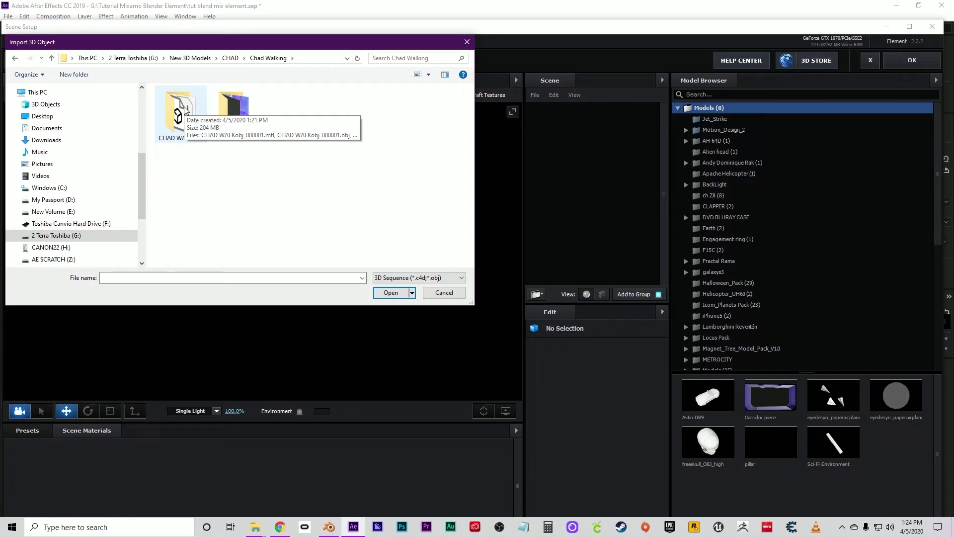
pyautogui.doubleClick(185, 109)
pyautogui.click(184, 117)
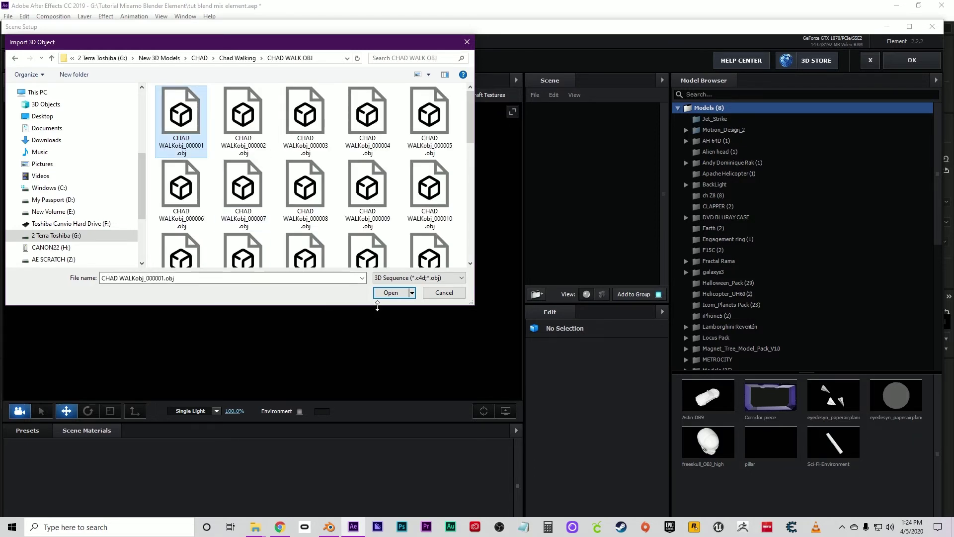
pyautogui.click(390, 293)
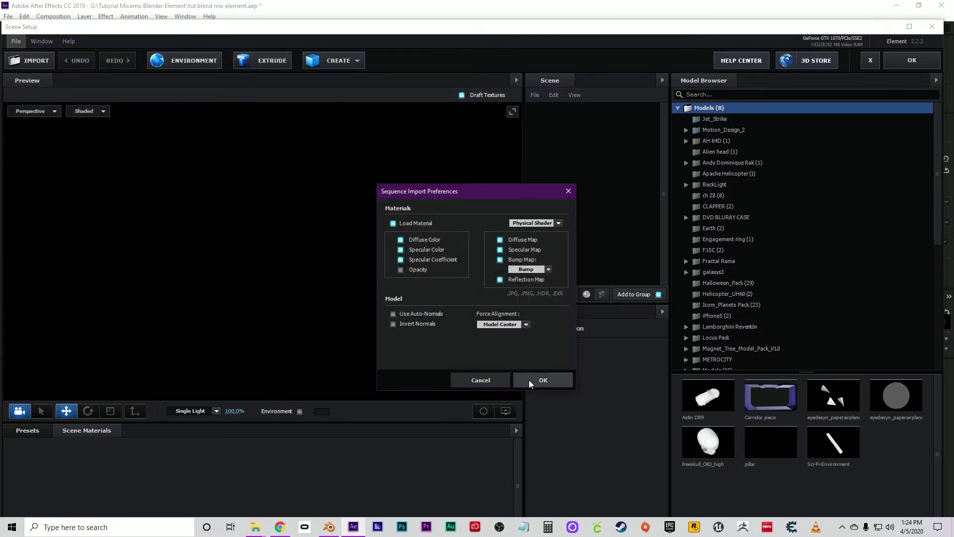
pyautogui.click(542, 381)
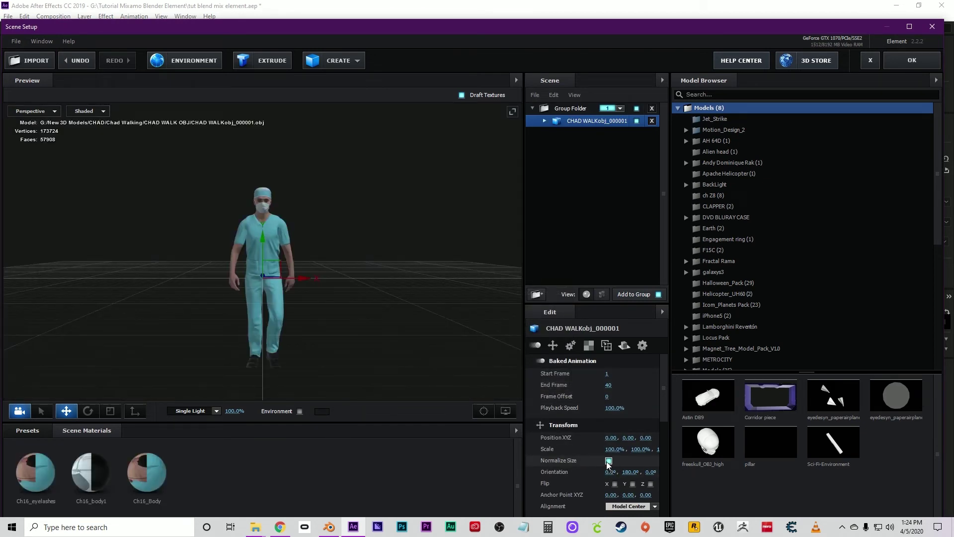
# Orbit the preview and shift the walk animation's start frame, undoing an accidental raise.
pyautogui.moveTo(386, 323)
pyautogui.mouseDown()
pyautogui.moveTo(373, 336)
pyautogui.moveTo(434, 332)
pyautogui.moveTo(355, 340)
pyautogui.moveTo(380, 338)
pyautogui.mouseUp()
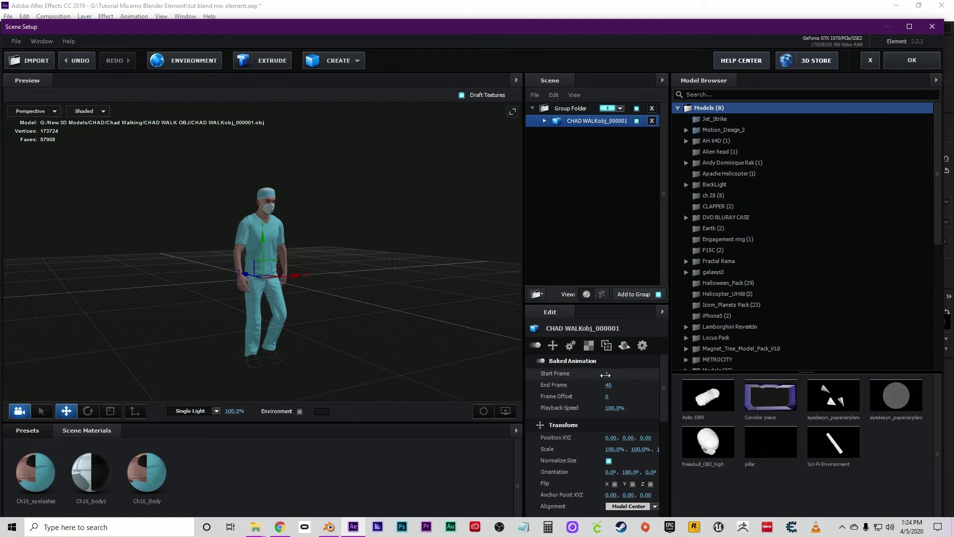
pyautogui.moveTo(610, 373); pyautogui.dragTo(580, 373)
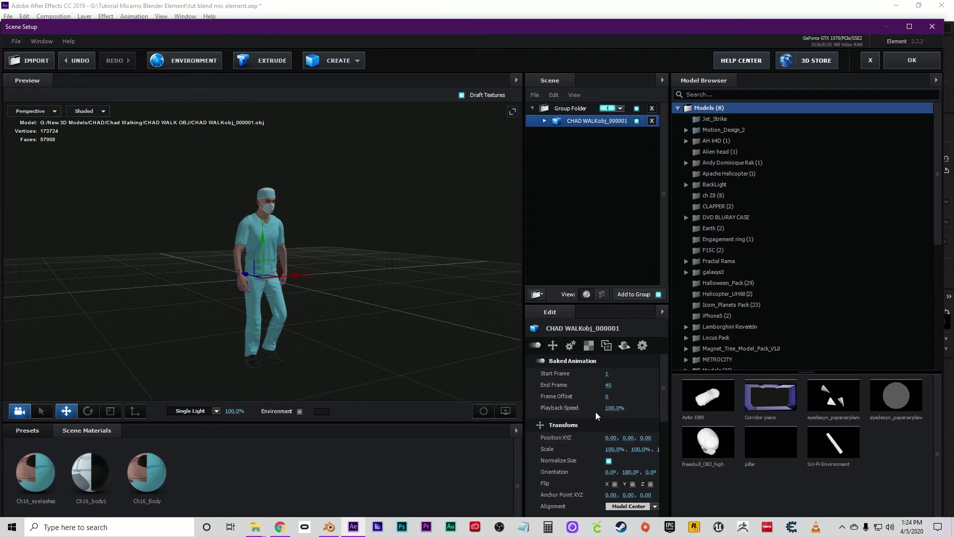
pyautogui.moveTo(259, 249)
pyautogui.mouseDown()
pyautogui.moveTo(251, 208)
pyautogui.moveTo(258, 240)
pyautogui.mouseUp()
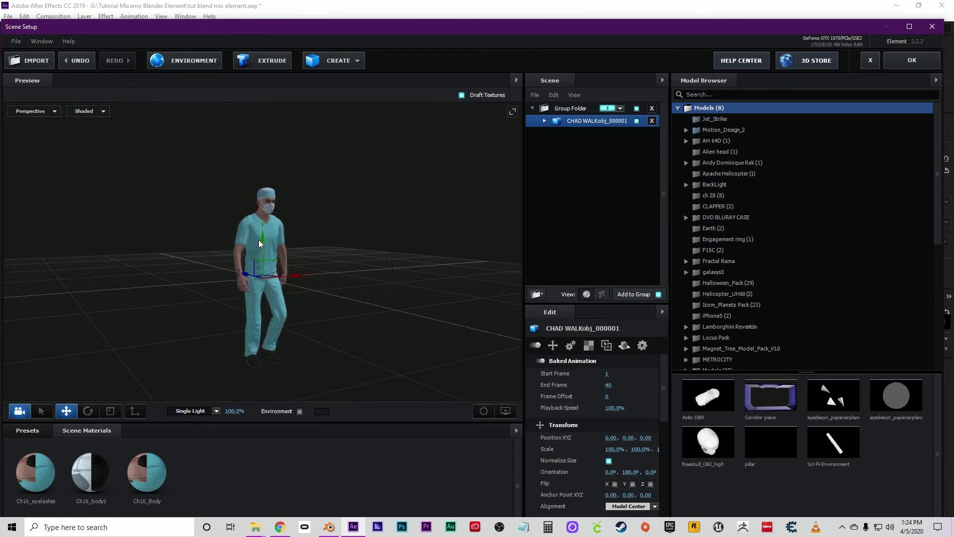
pyautogui.hotkey('ctrl', 'z')
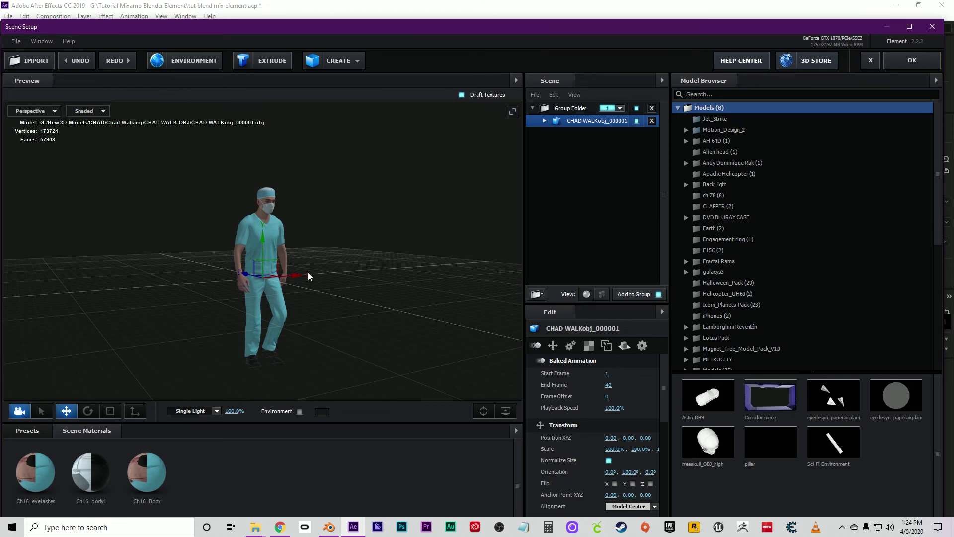
# Set Chad's model alignment to Bottom and close Scene Setup.
pyautogui.scroll(-3, 582, 477)
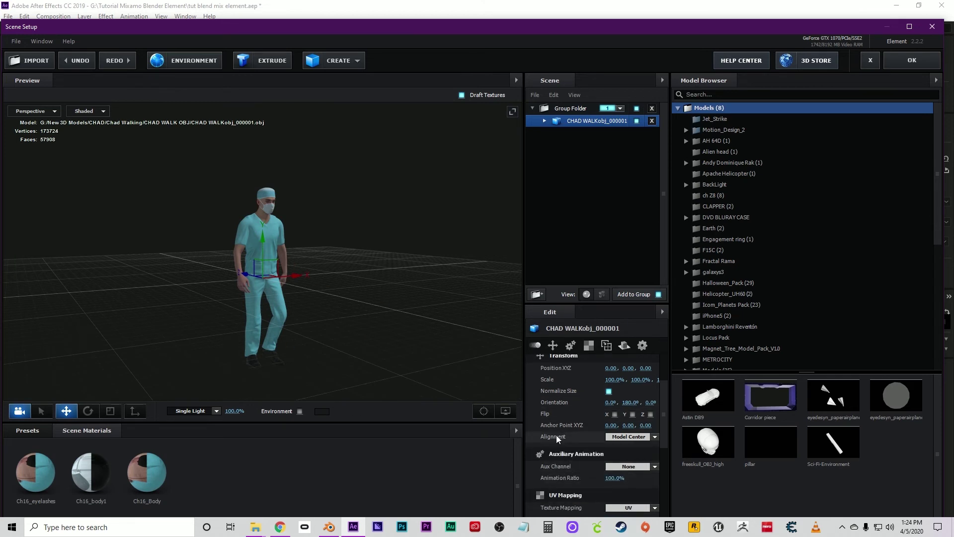
pyautogui.click(655, 439)
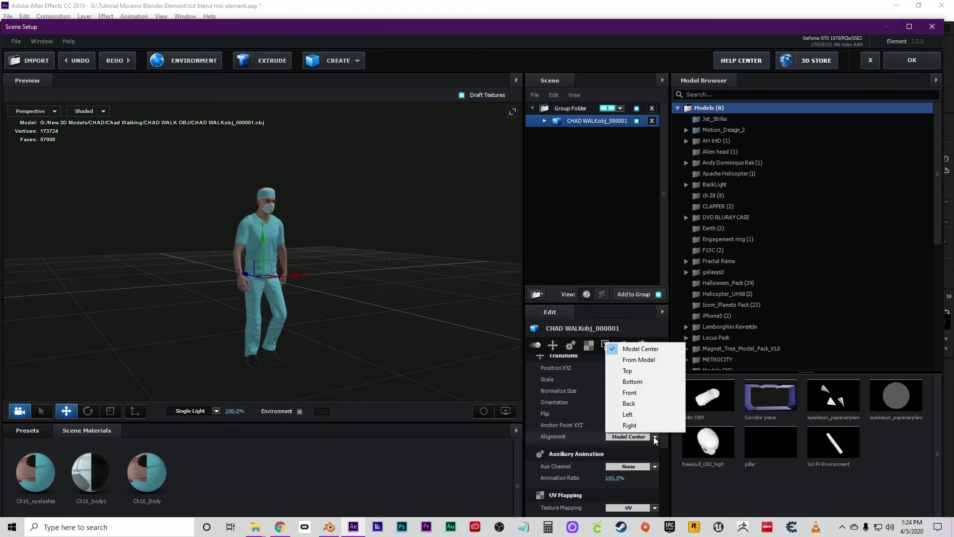
pyautogui.click(639, 385)
pyautogui.moveTo(398, 305); pyautogui.dragTo(267, 279)
pyautogui.moveTo(338, 347); pyautogui.dragTo(388, 357)
pyautogui.click(901, 62)
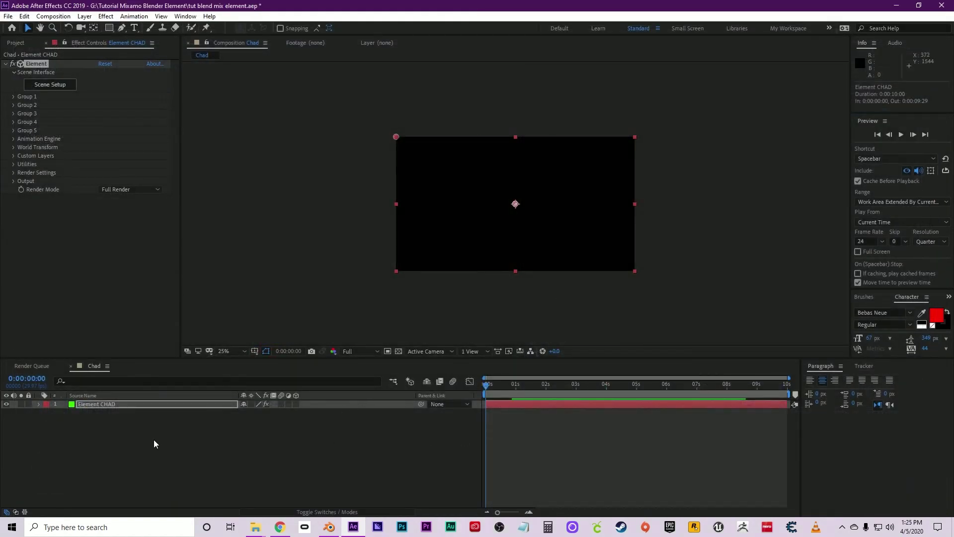
# Add a Camera 1 layer to the Chad composition with default settings.
pyautogui.rightClick(154, 444)
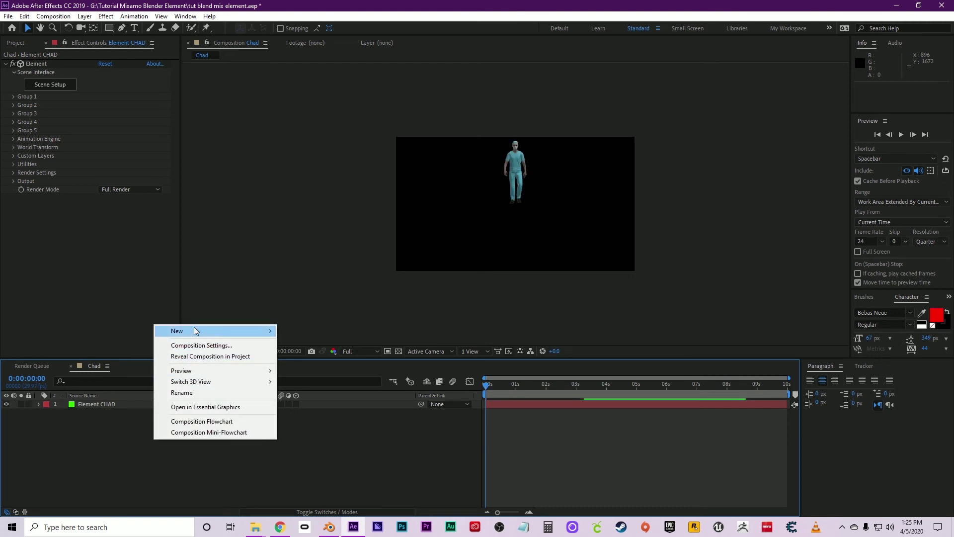
pyautogui.moveTo(203, 331)
pyautogui.click(304, 379)
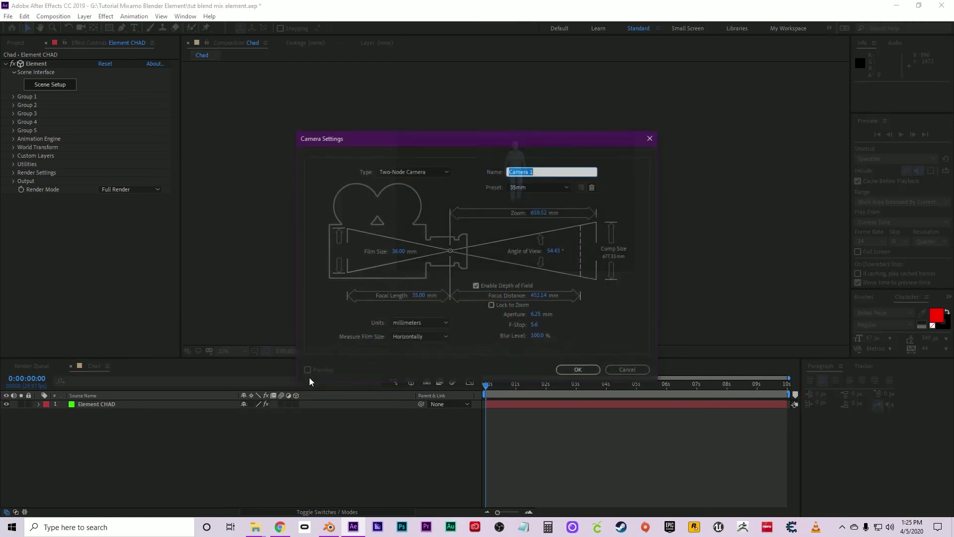
pyautogui.click(577, 371)
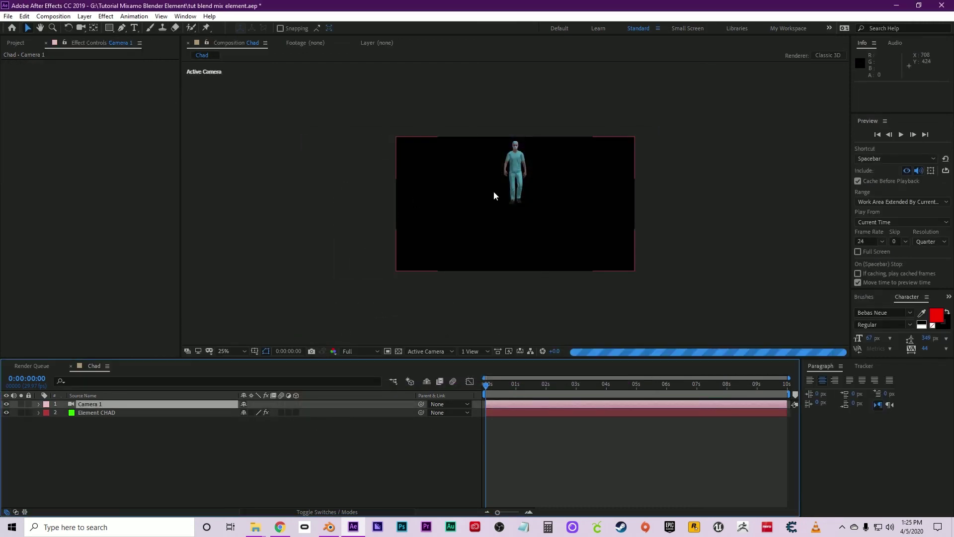
# Move the camera with the Unified Camera tool so Chad sits near frame centre.
pyautogui.press('c')
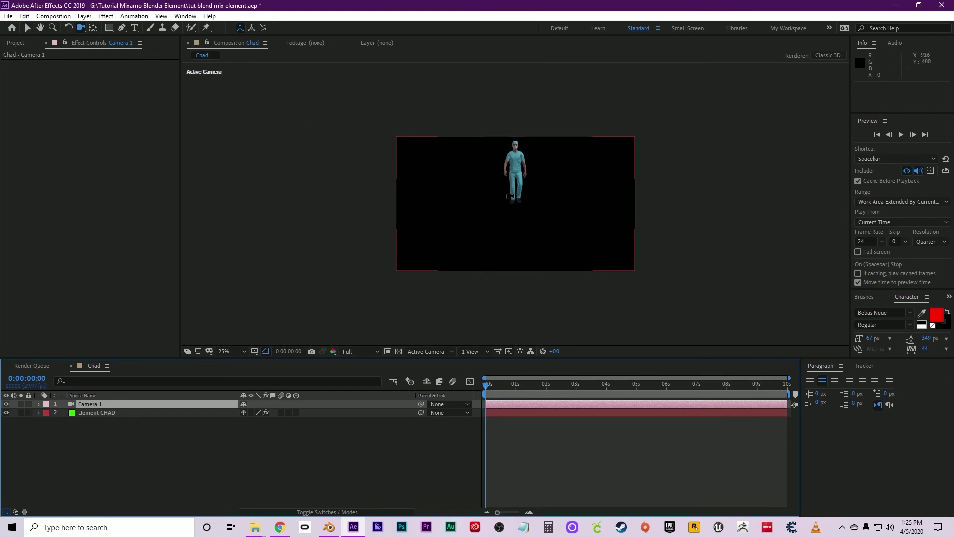
pyautogui.moveTo(510, 197); pyautogui.dragTo(505, 231)
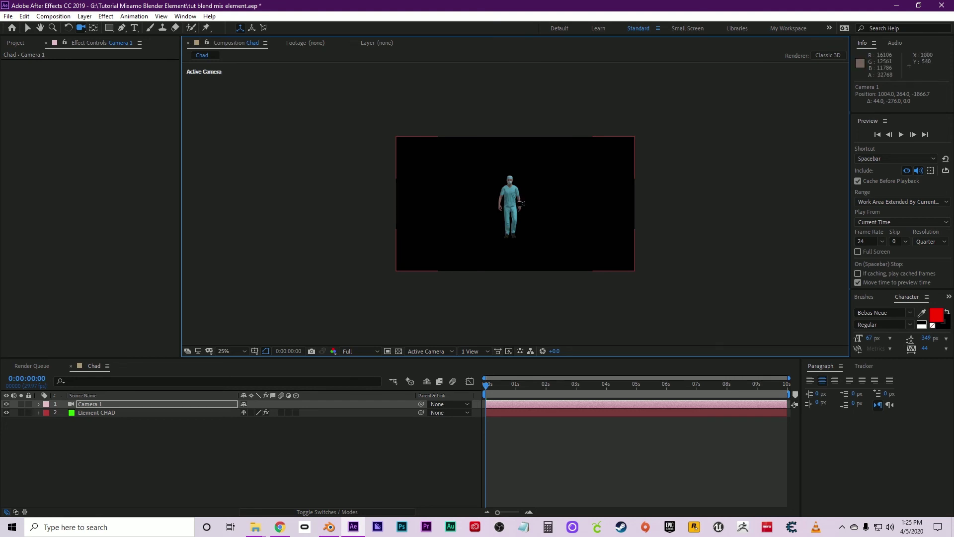
pyautogui.moveTo(520, 204); pyautogui.dragTo(536, 205)
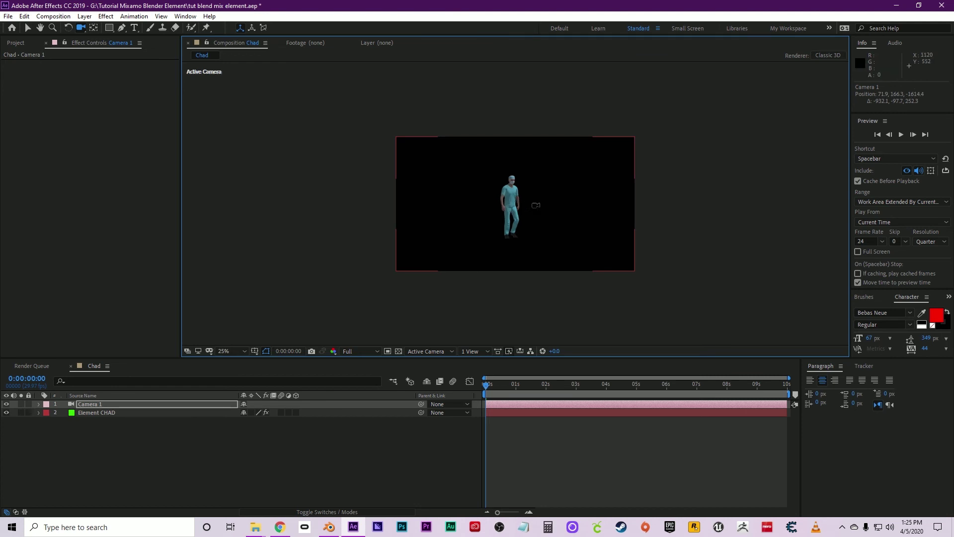
pyautogui.click(354, 352)
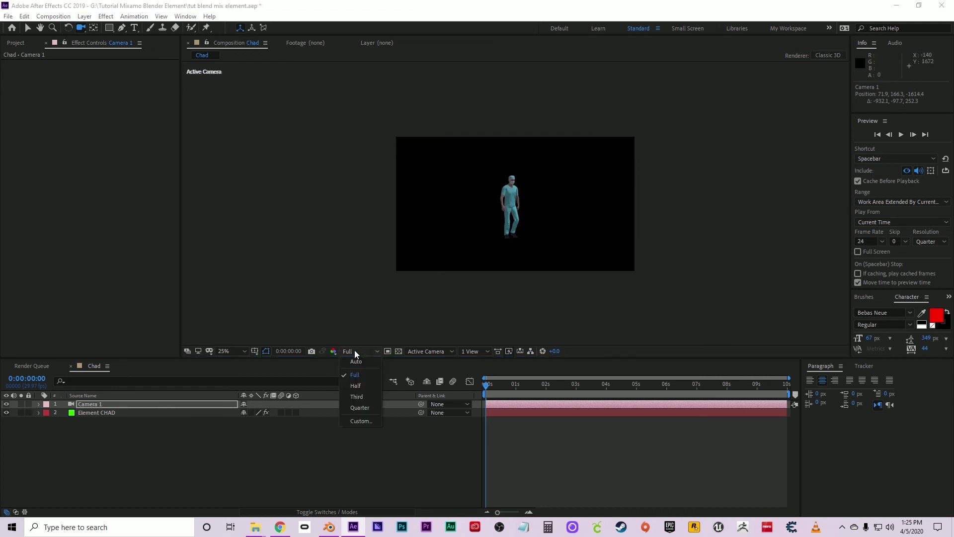
# Set preview resolution to Quarter, dolly the camera closer, and move the playhead into the walk.
pyautogui.click(352, 412)
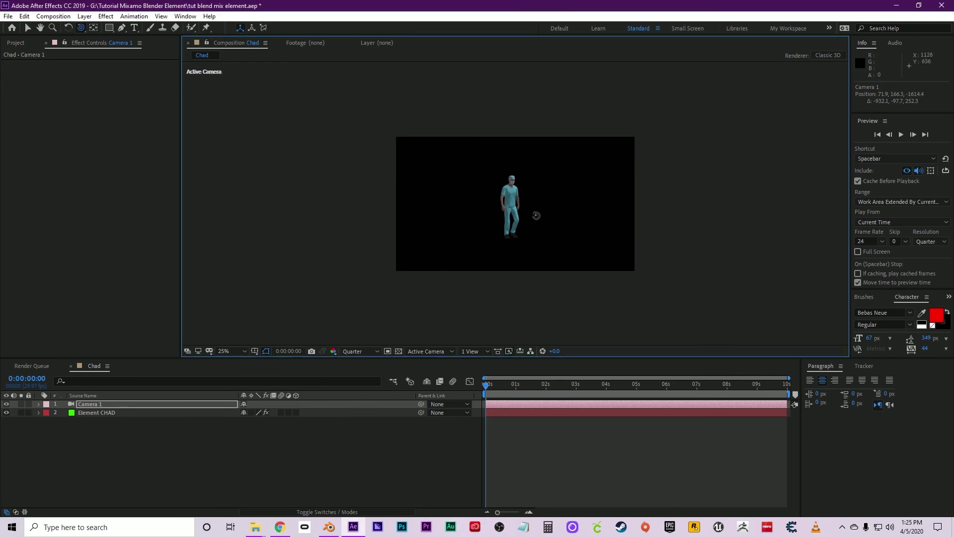
pyautogui.moveTo(536, 216); pyautogui.dragTo(536, 217)
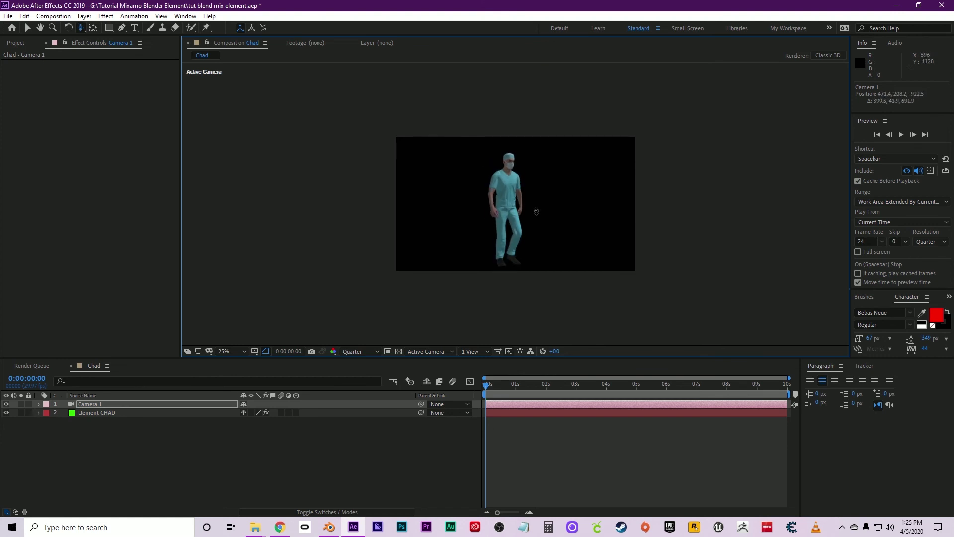
pyautogui.click(486, 388)
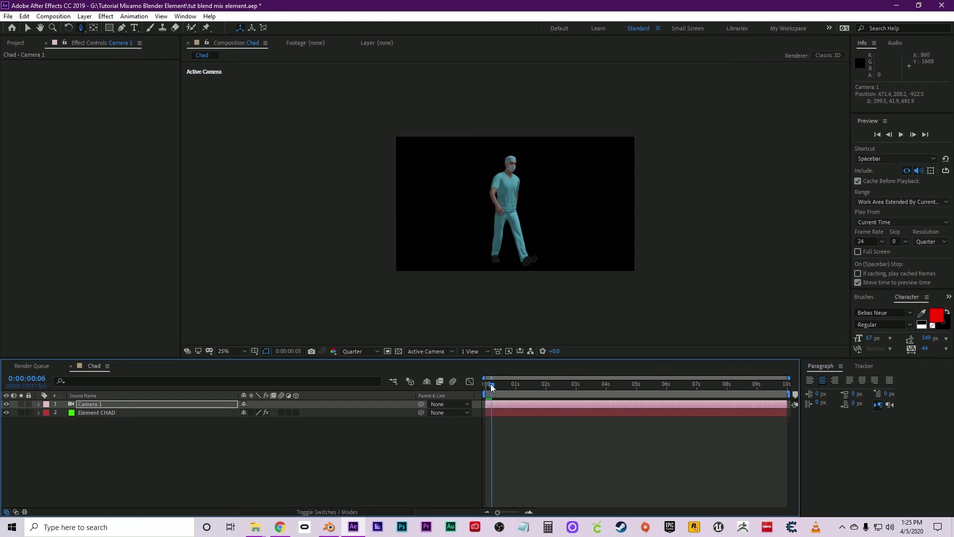